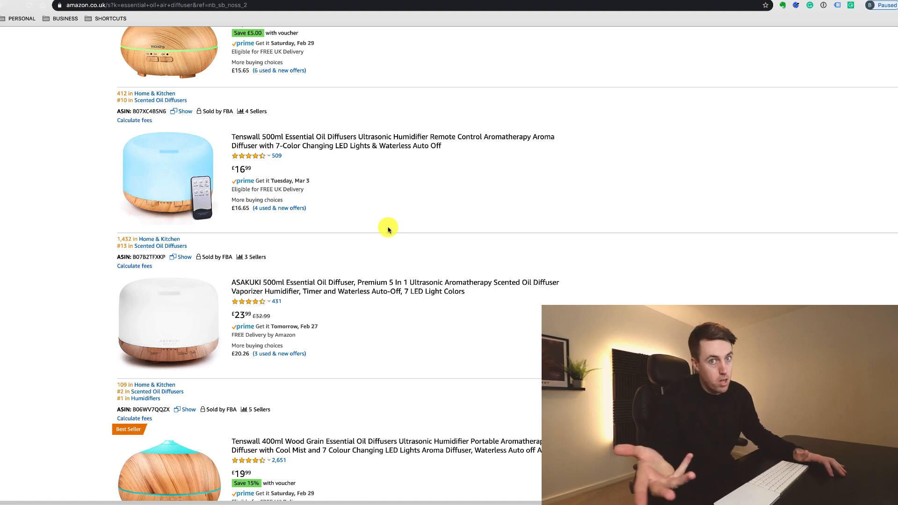
# Review the Amazon results for "essential oil air diffuser" and the Helium 10 Xray data on its top-selling products
pyautogui.scroll(15, 389, 229)
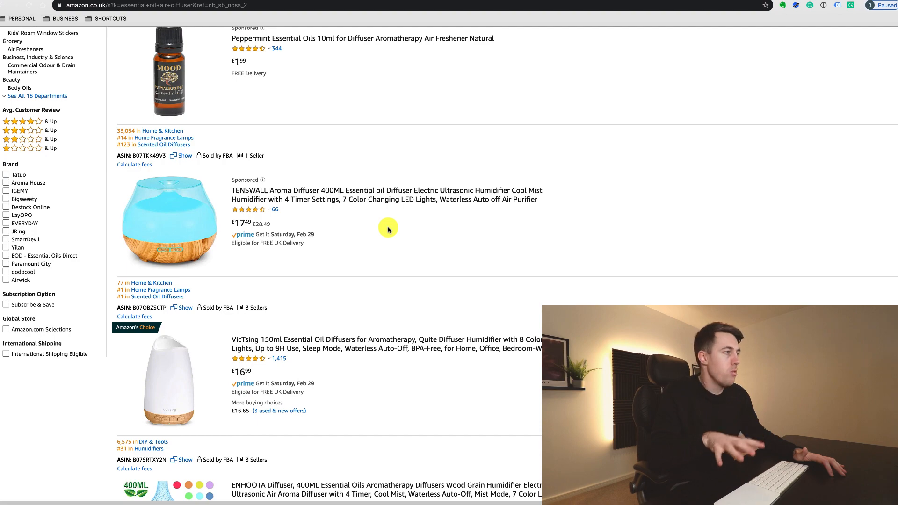
pyautogui.scroll(5, 388, 229)
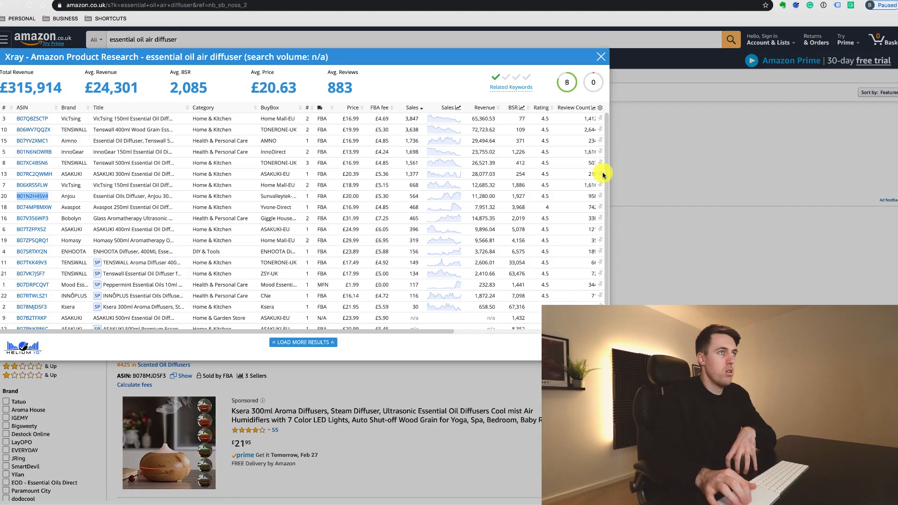
pyautogui.click(799, 8)
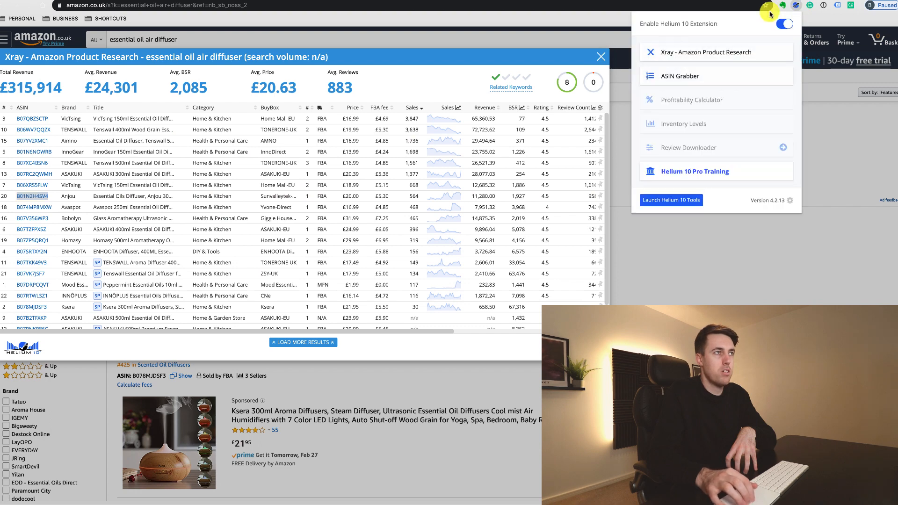
pyautogui.click(797, 6)
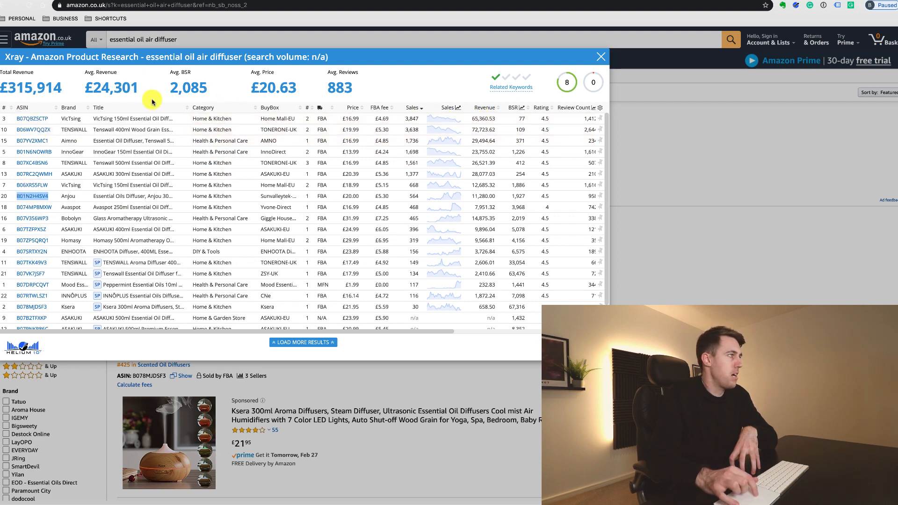
pyautogui.moveTo(36, 121)
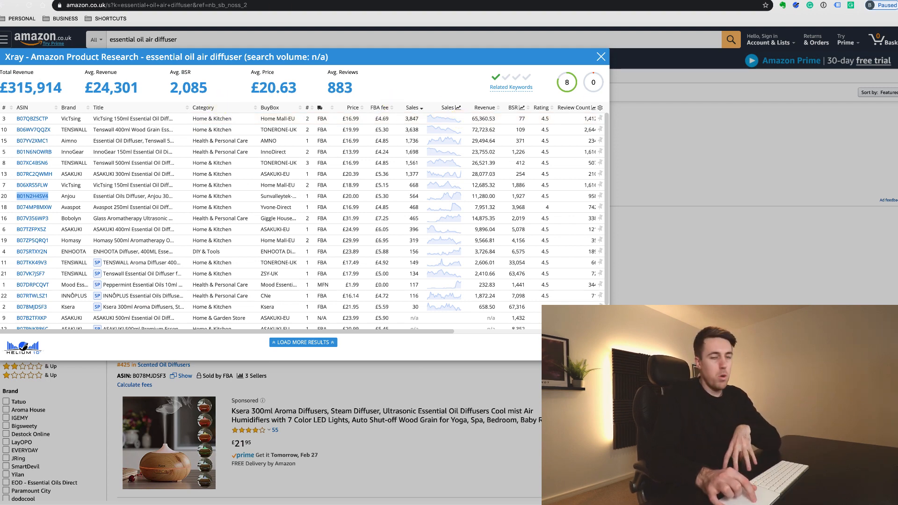
# In Helium 10 Cerebro, enter the ASINs B07QBZSCTP, B06WV7QQZX, B07YV2XMC1, B01N6NOWRB, B07XC4BSN6, B07RC2QWMH, B06XRS5FLW and B01N2H4SV4
pyautogui.click(225, 0)
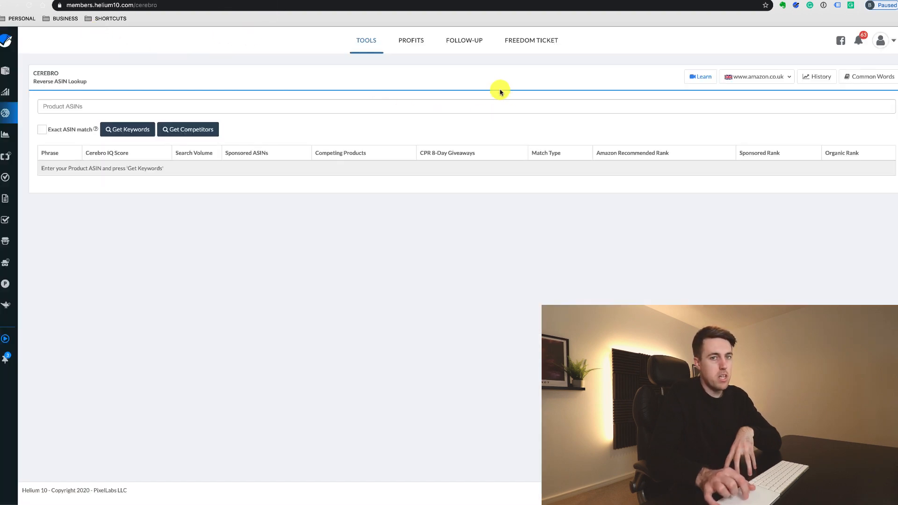
pyautogui.moveTo(60, 85)
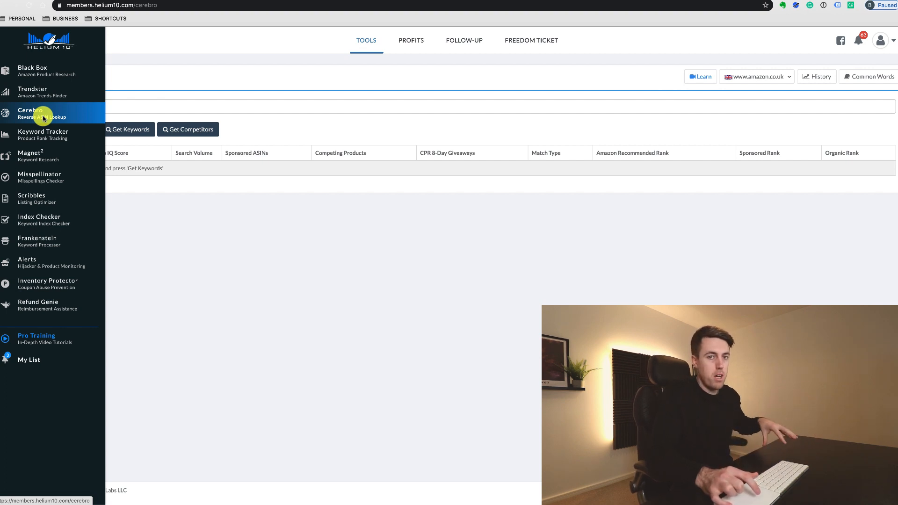
pyautogui.click(229, 105)
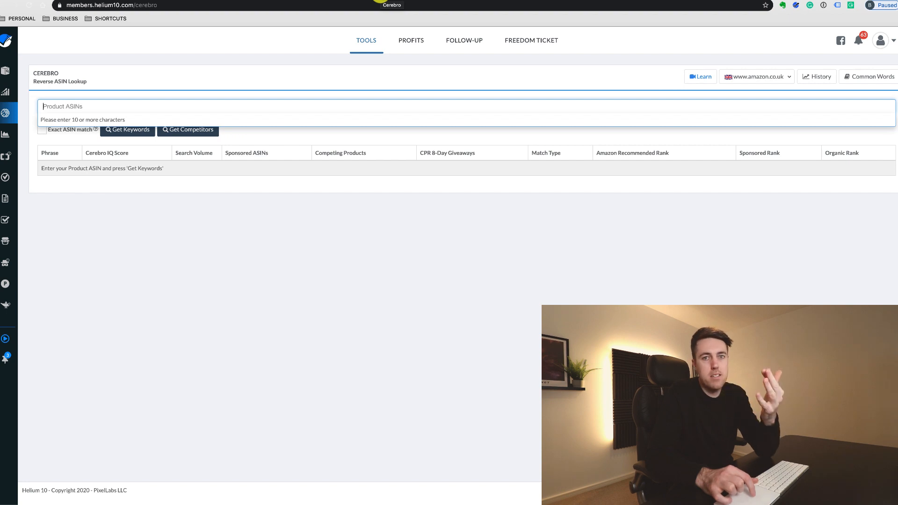
pyautogui.write('B07QBZSCTP, B06WV7QQZX, B07YV2XMC1, B01N6NOWRB, B07XC4BSN6, B07RC2QWMH, B06XRS5FLW, B01N2H4SV4')
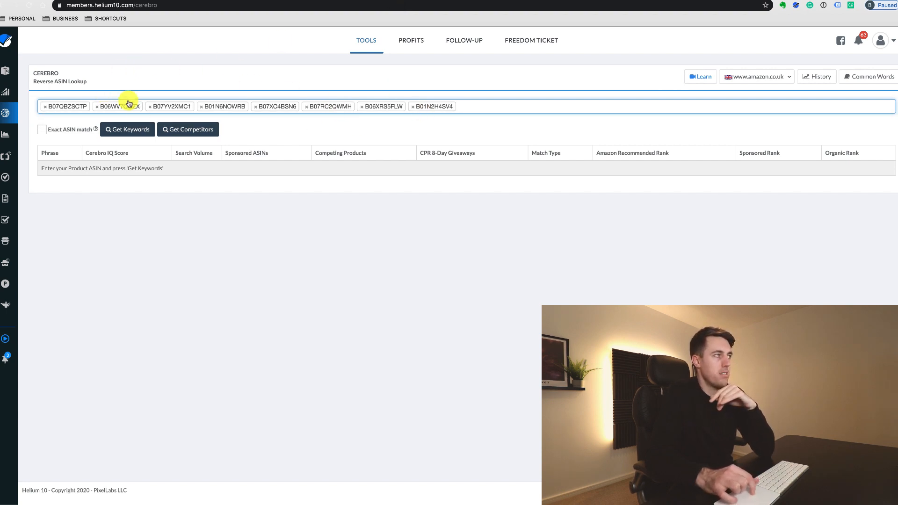
# Enable exact ASIN match and retrieve the keywords for the entered competitor ASINs
pyautogui.click(41, 129)
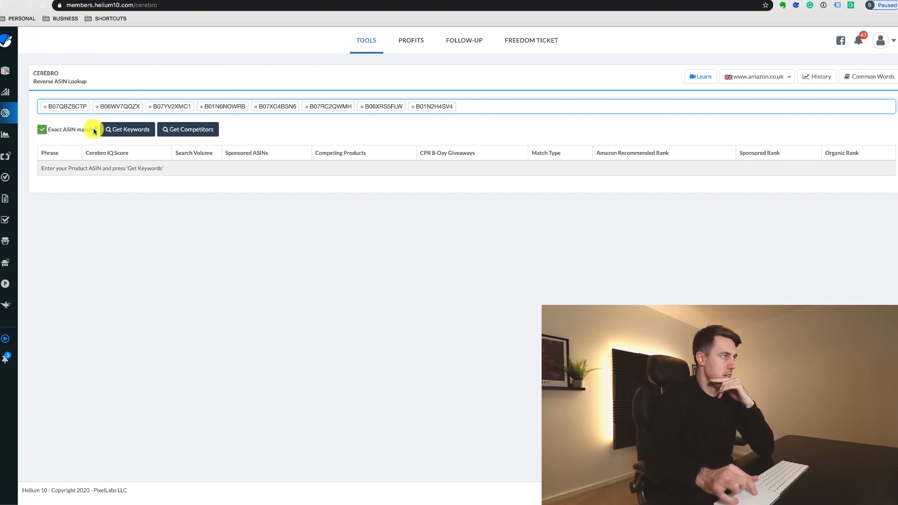
pyautogui.moveTo(94, 131)
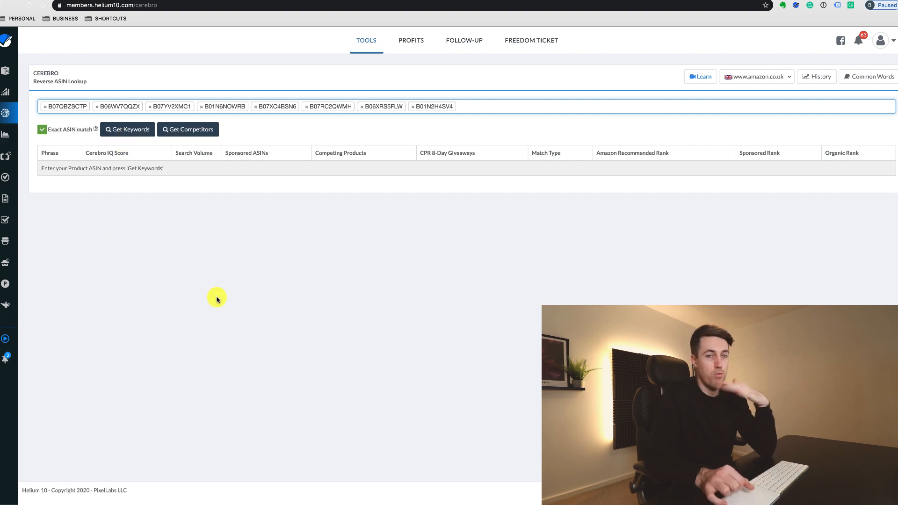
pyautogui.click(129, 131)
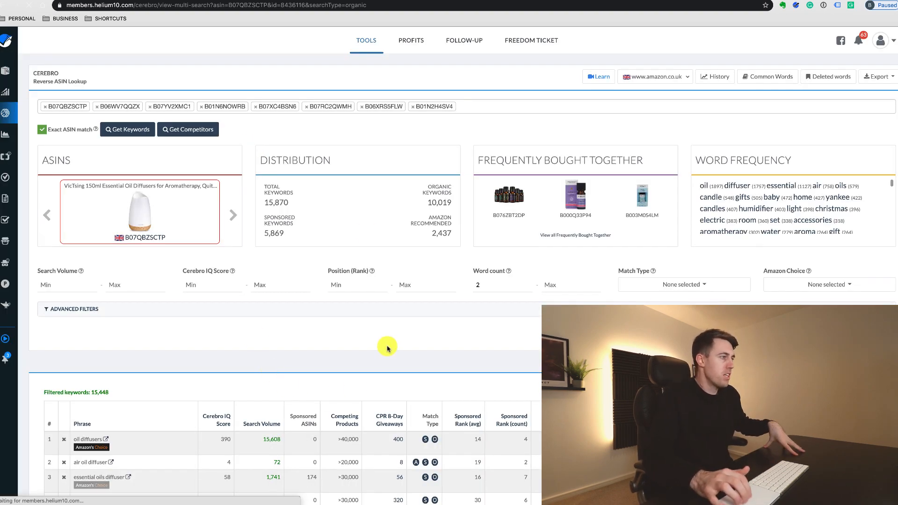
# Sort the Cerebro keyword results by search volume from high to low
pyautogui.scroll(-1, 387, 349)
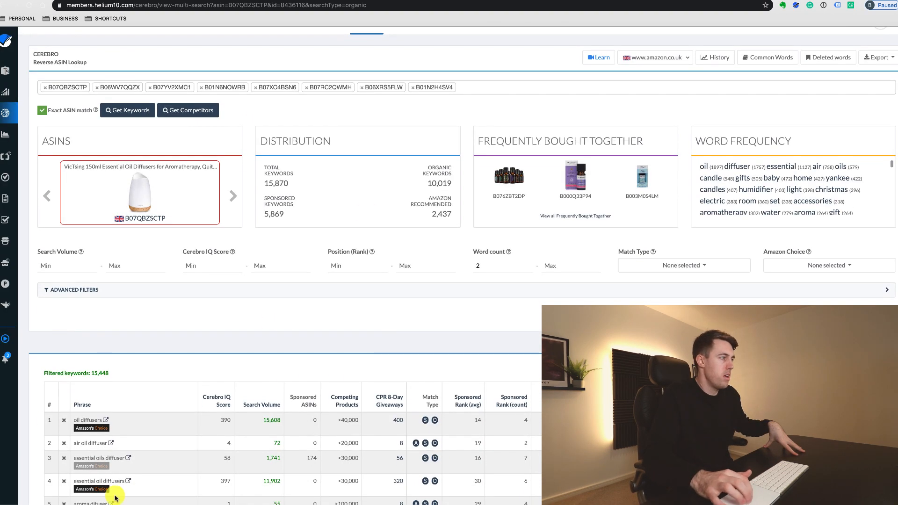
pyautogui.moveTo(91, 373); pyautogui.dragTo(123, 375)
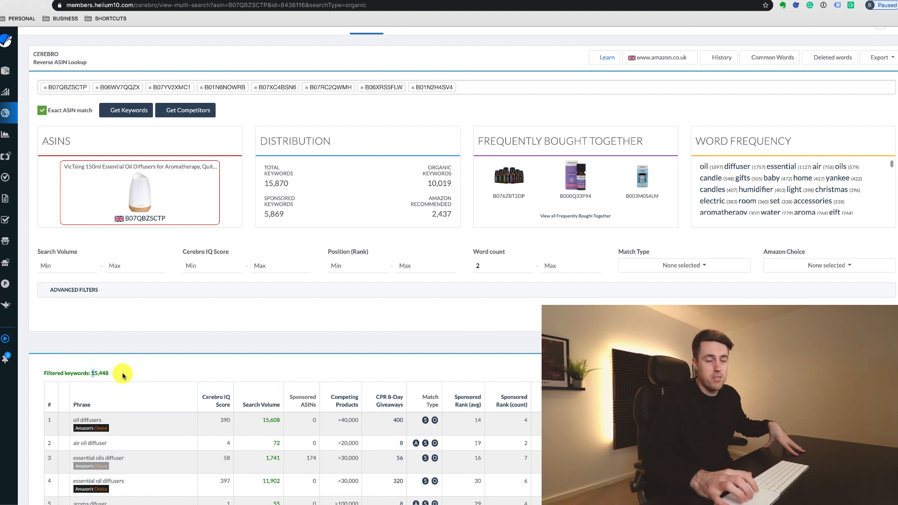
pyautogui.scroll(-3, 315, 338)
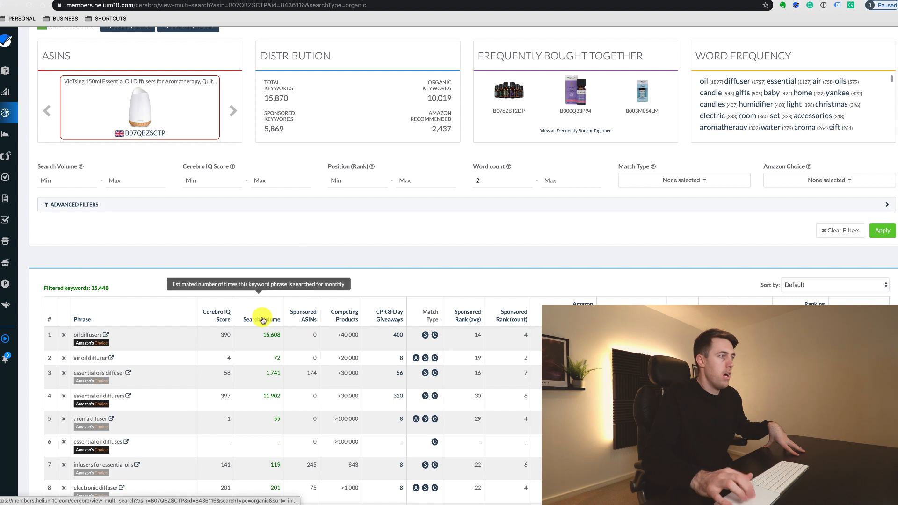
pyautogui.click(263, 320)
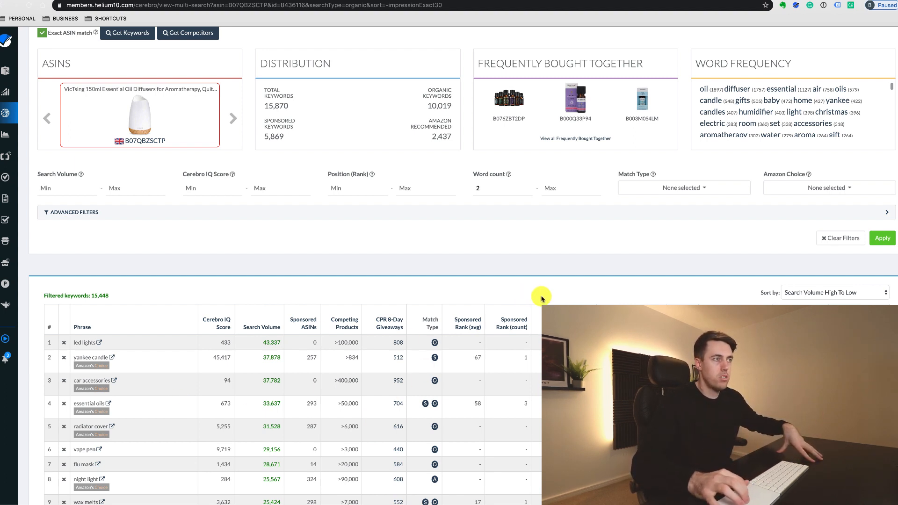
# Return to the Amazon Xray results and check the competitor products behind the entered ASINs
pyautogui.scroll(1, 527, 253)
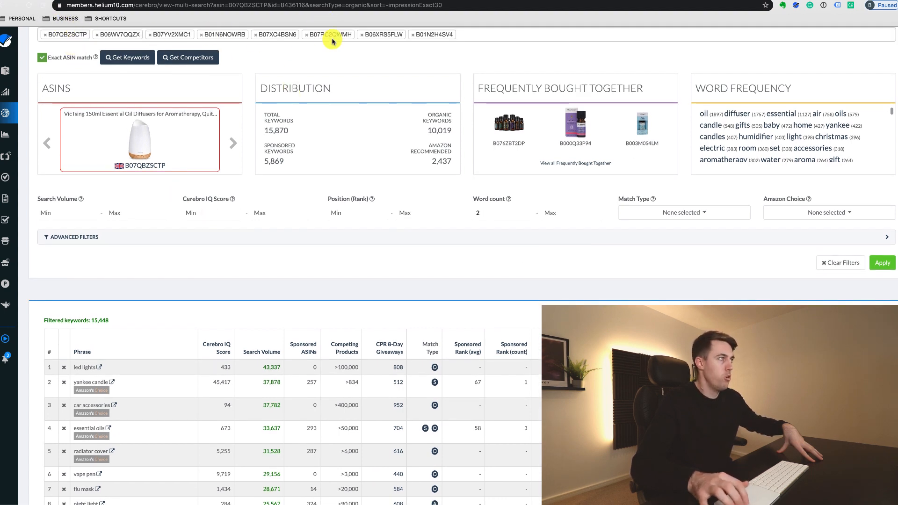
pyautogui.click(70, 0)
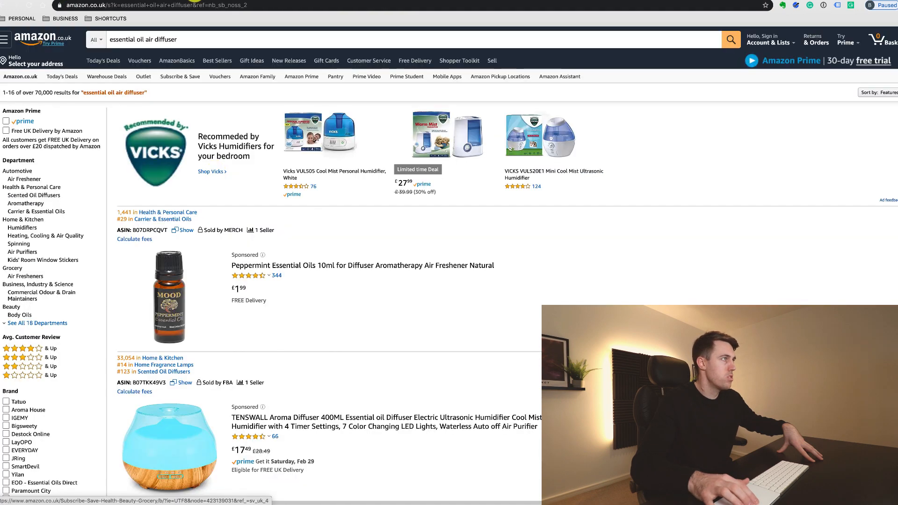
pyautogui.click(195, 0)
pyautogui.moveTo(40, 139)
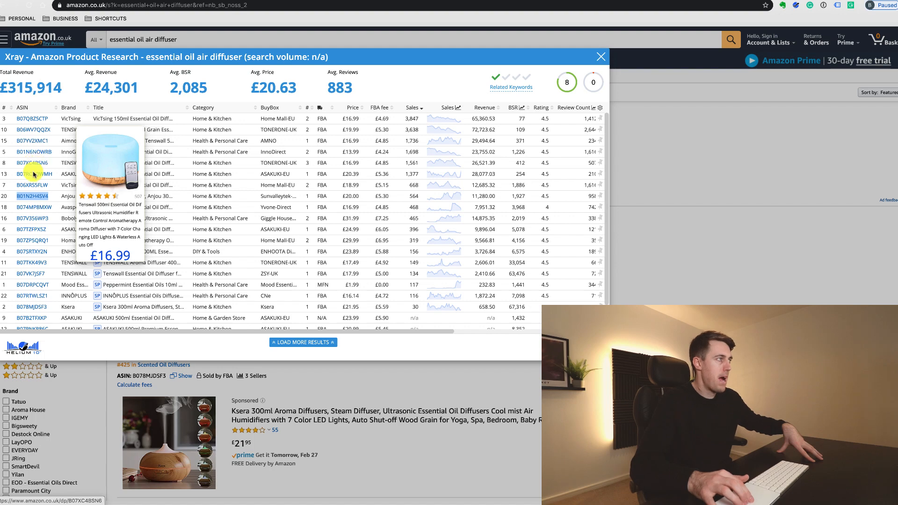
pyautogui.moveTo(31, 176)
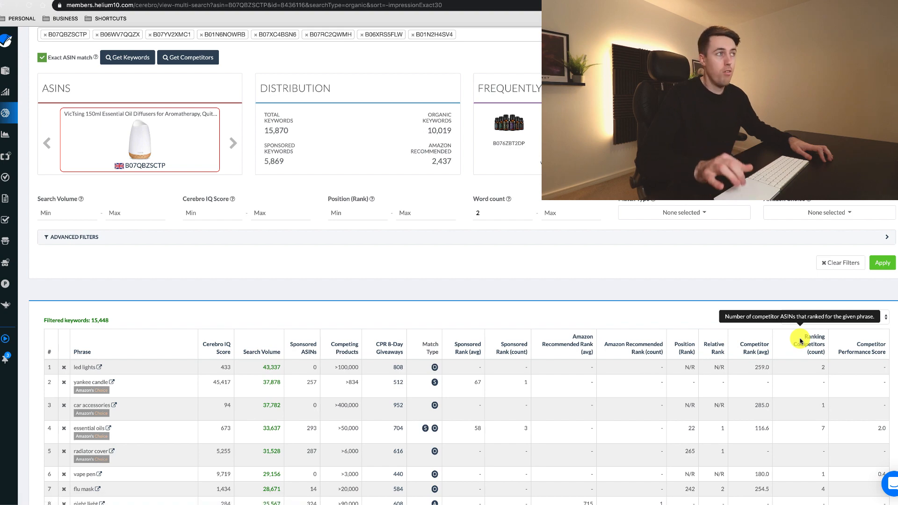
# Examine the Cerebro keyword table's match types and ranking columns, along with the Match Type filter options
pyautogui.scroll(2, 145, 72)
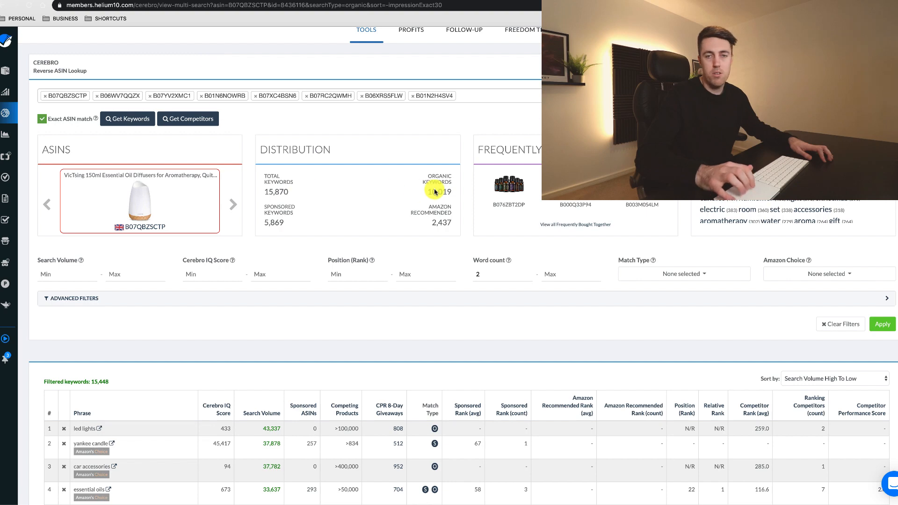
pyautogui.scroll(-3, 649, 322)
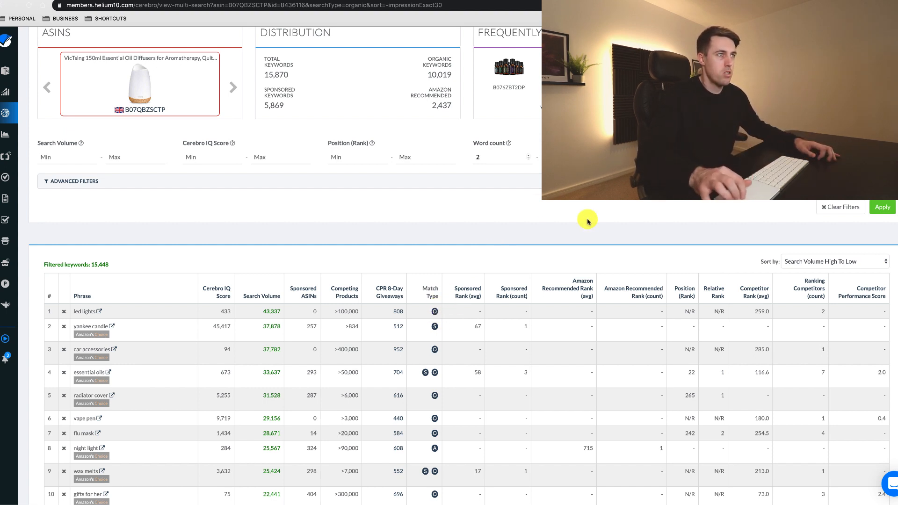
pyautogui.click(668, 157)
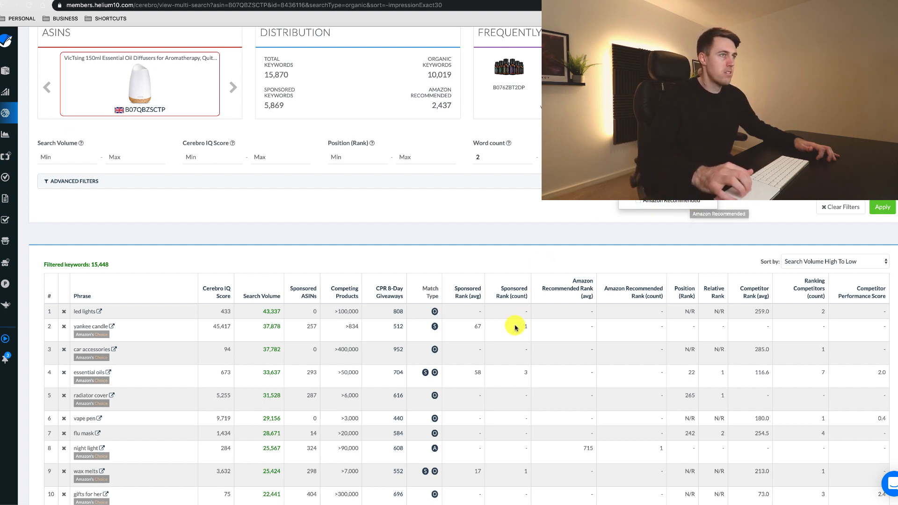
pyautogui.click(436, 337)
pyautogui.scroll(1, 436, 305)
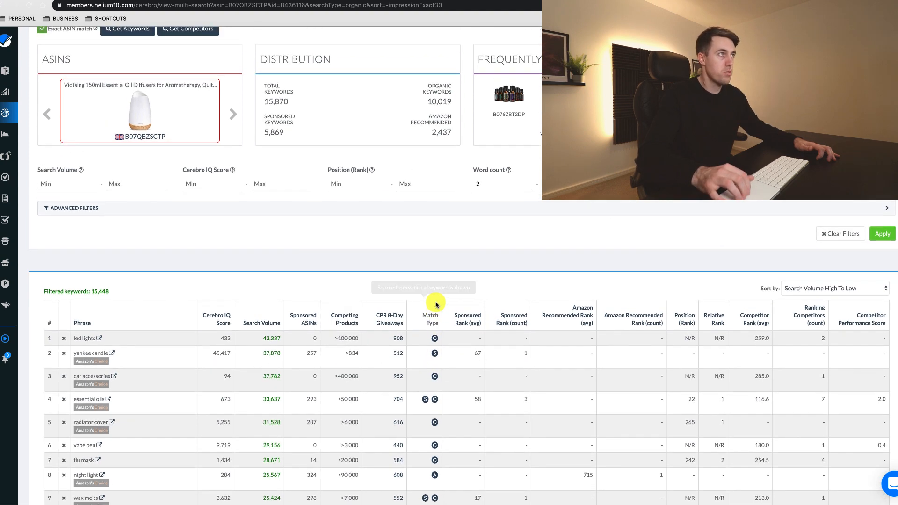
pyautogui.scroll(-1, 436, 305)
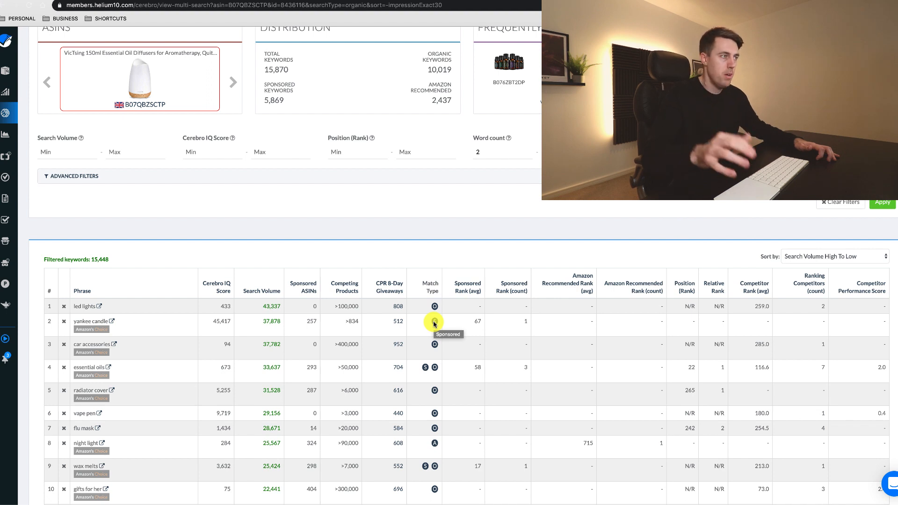
pyautogui.click(666, 152)
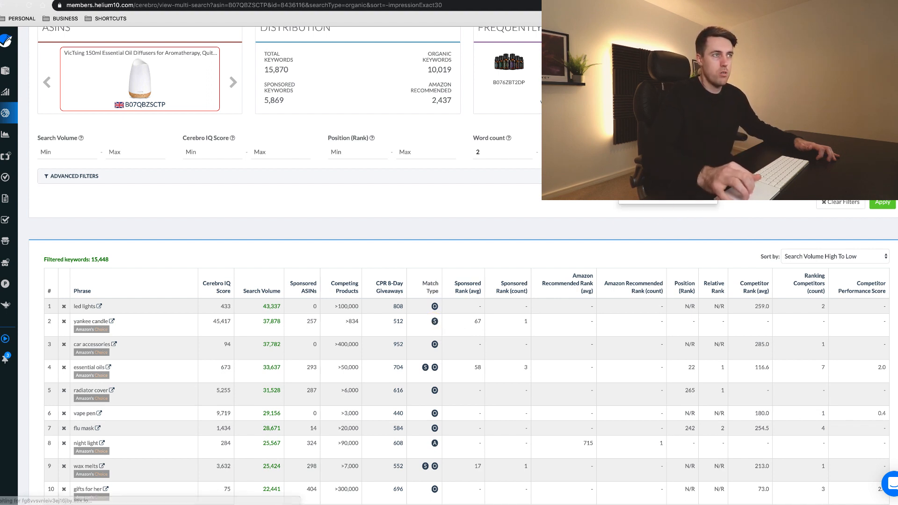
pyautogui.click(667, 174)
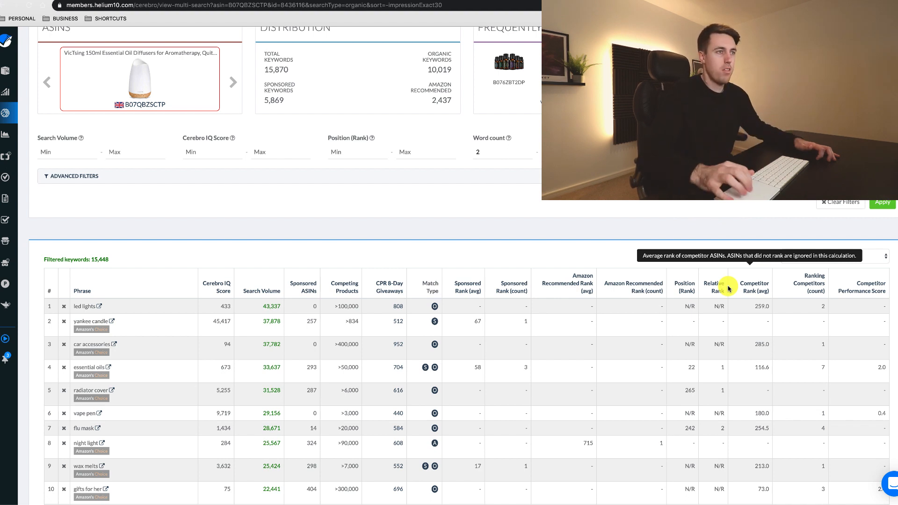
# Filter the Cerebro keywords to a minimum of 6 ranking competitors using the advanced filters
pyautogui.click(59, 175)
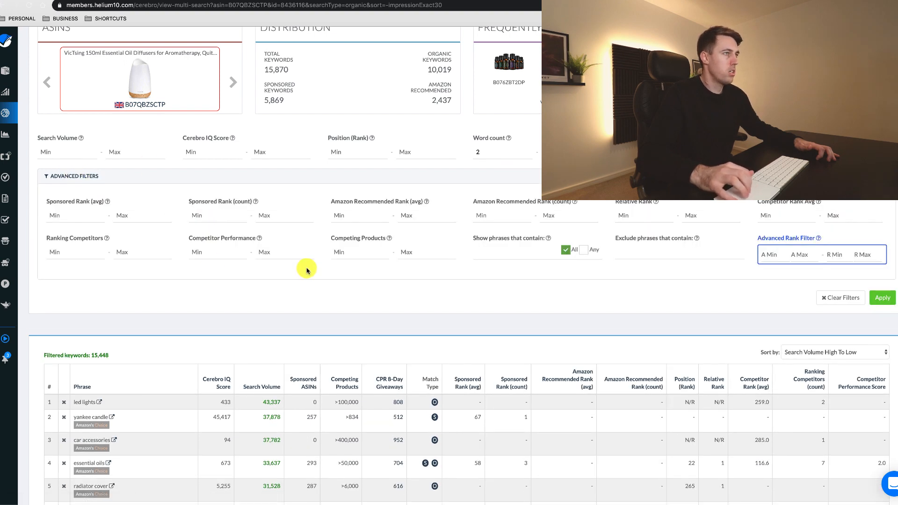
pyautogui.click(70, 253)
pyautogui.scroll(3, 141, 194)
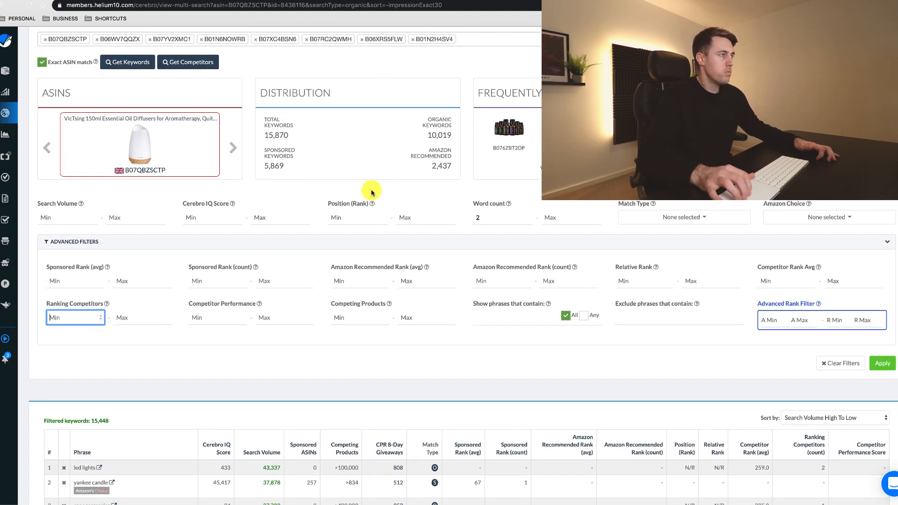
pyautogui.scroll(-3, 371, 187)
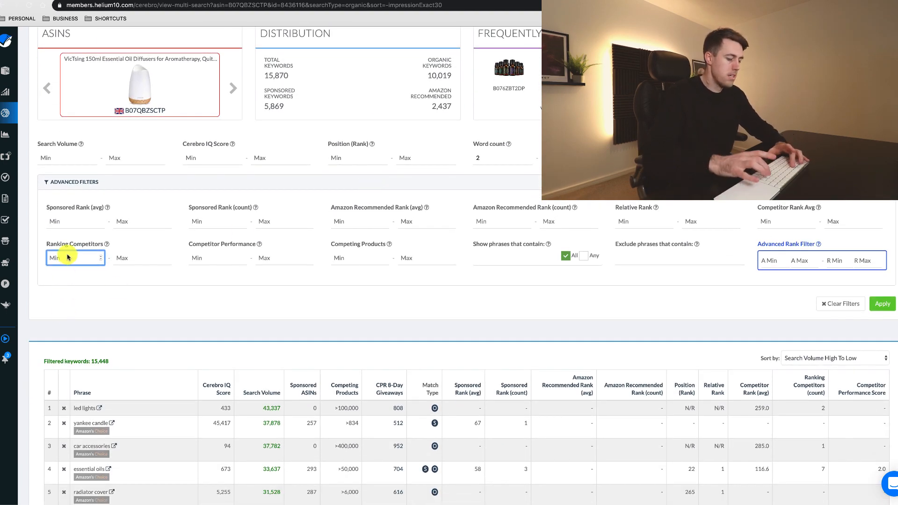
pyautogui.write('6')
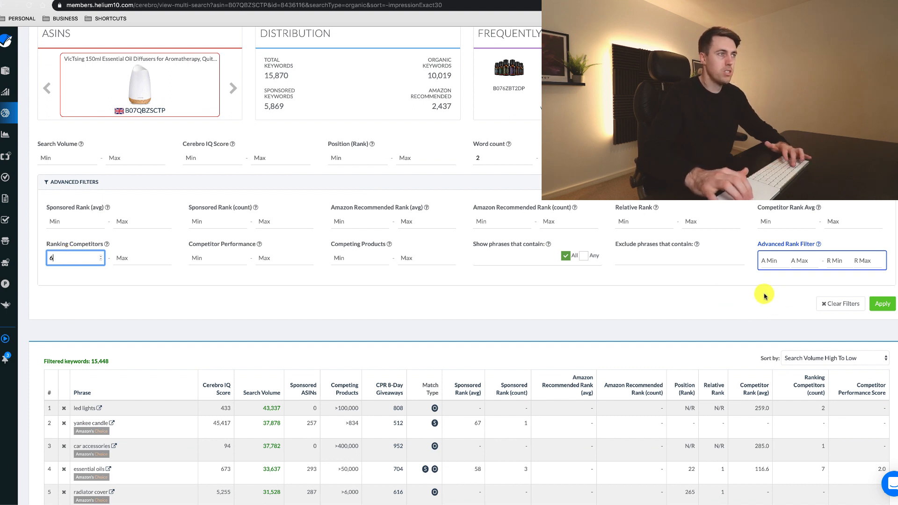
pyautogui.click(888, 305)
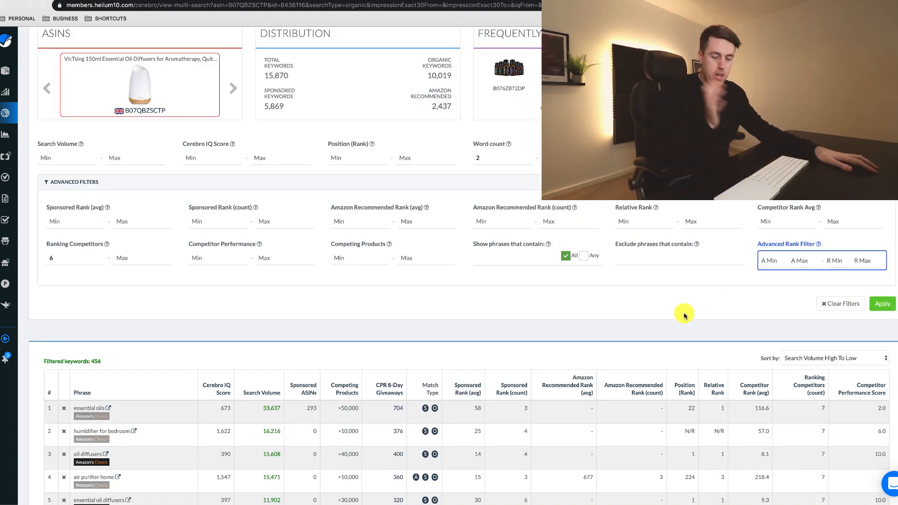
# Switch from Cerebro to the Helium 10 Magnet keyword research tool
pyautogui.scroll(3, 684, 315)
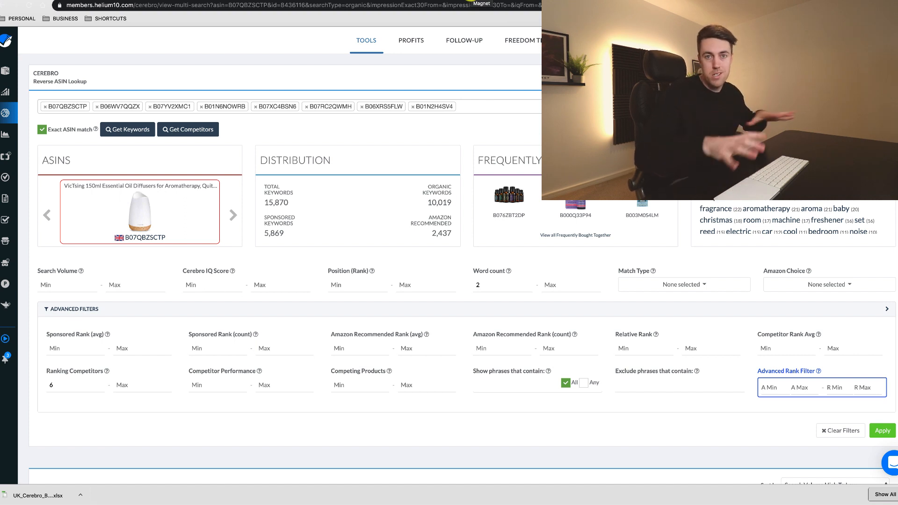
pyautogui.click(472, 1)
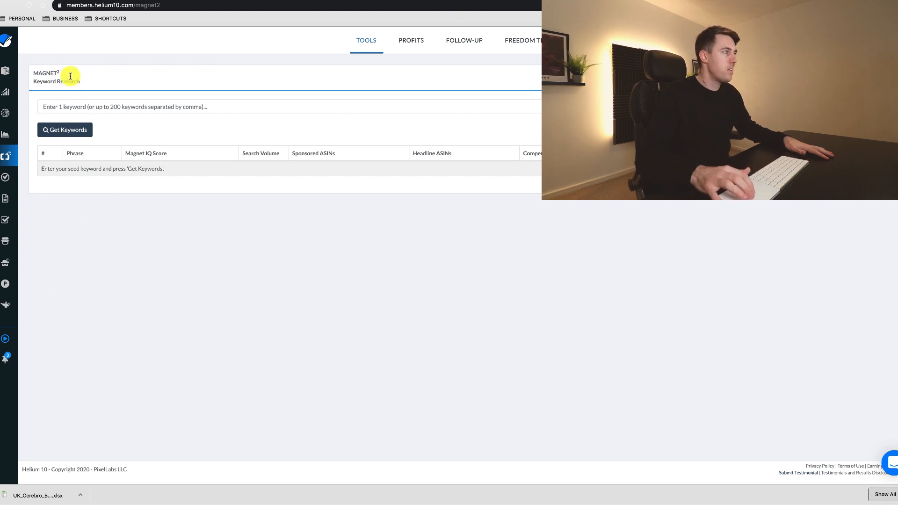
pyautogui.moveTo(28, 145)
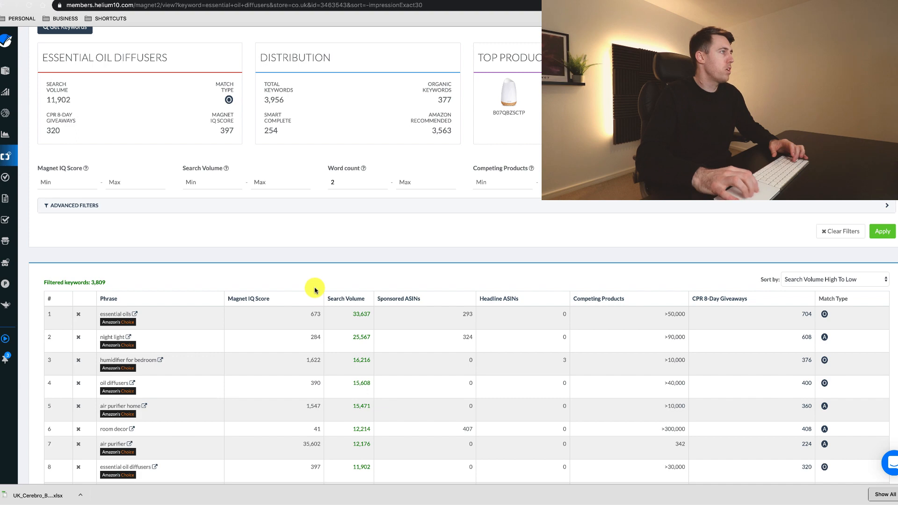
# Examine the Magnet results for "essential oil diffusers", comparing the suggested phrases and their search volumes with the summary figures
pyautogui.scroll(5, 248, 210)
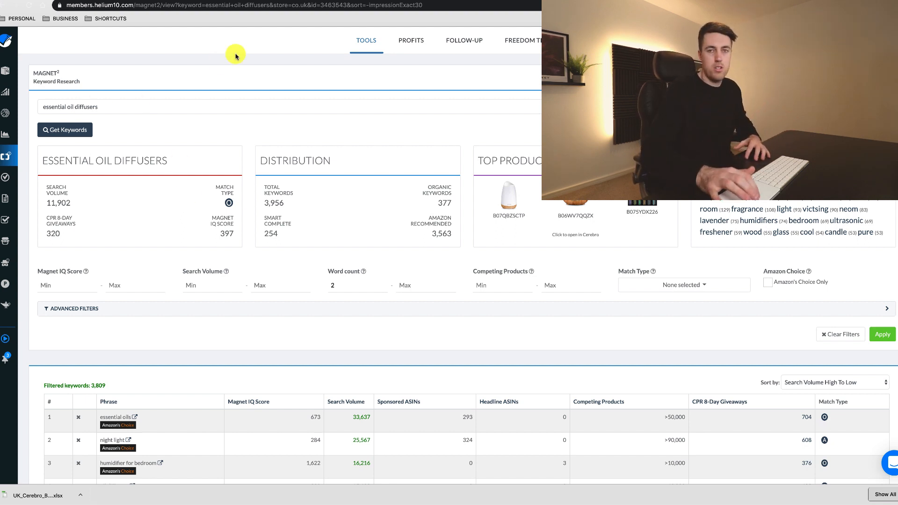
pyautogui.scroll(-2, 253, 136)
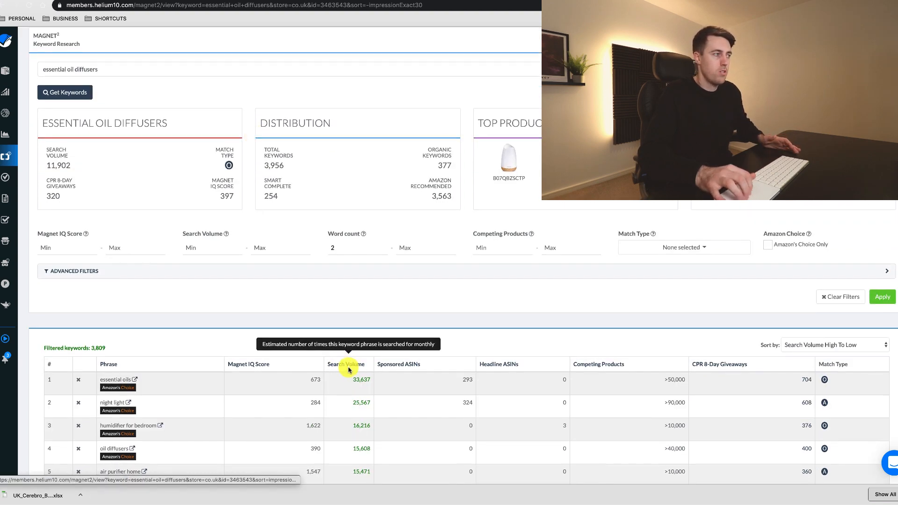
pyautogui.scroll(-3, 351, 367)
pyautogui.scroll(-3, 152, 317)
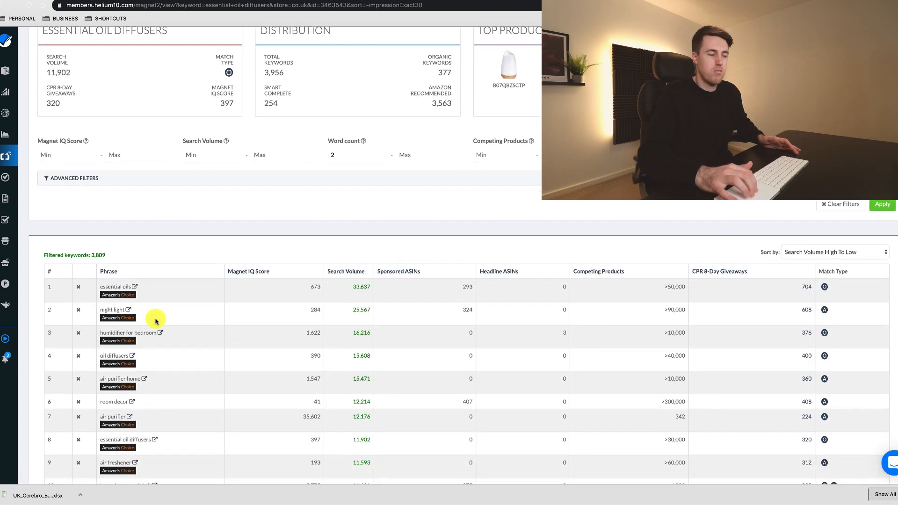
pyautogui.scroll(-1, 155, 321)
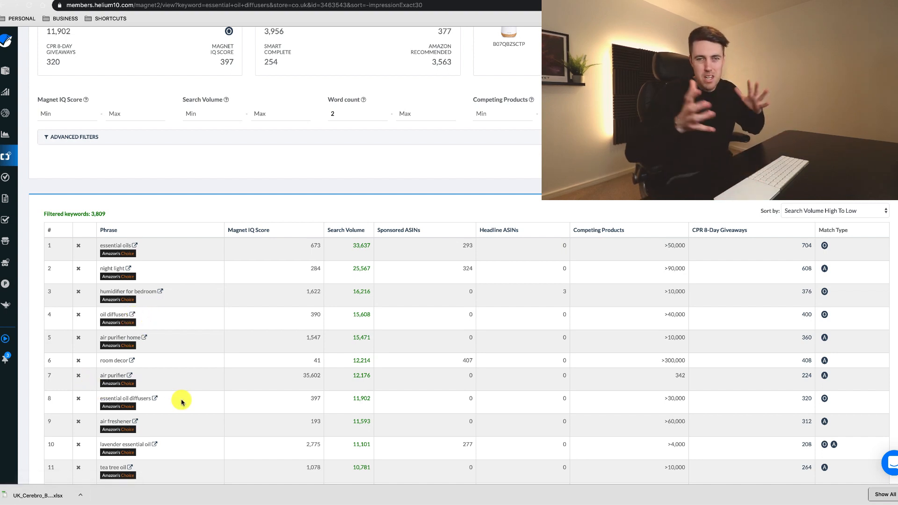
pyautogui.scroll(1, 182, 403)
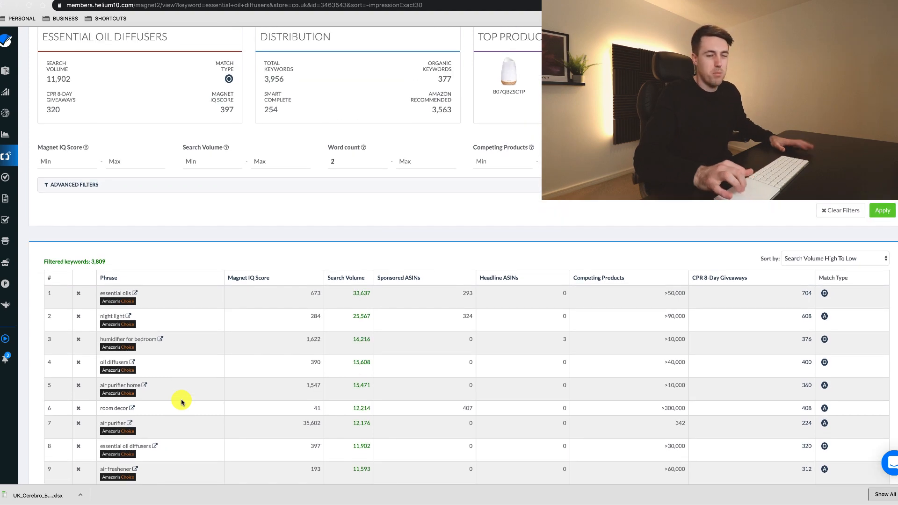
pyautogui.scroll(3, 181, 402)
pyautogui.scroll(1, 181, 403)
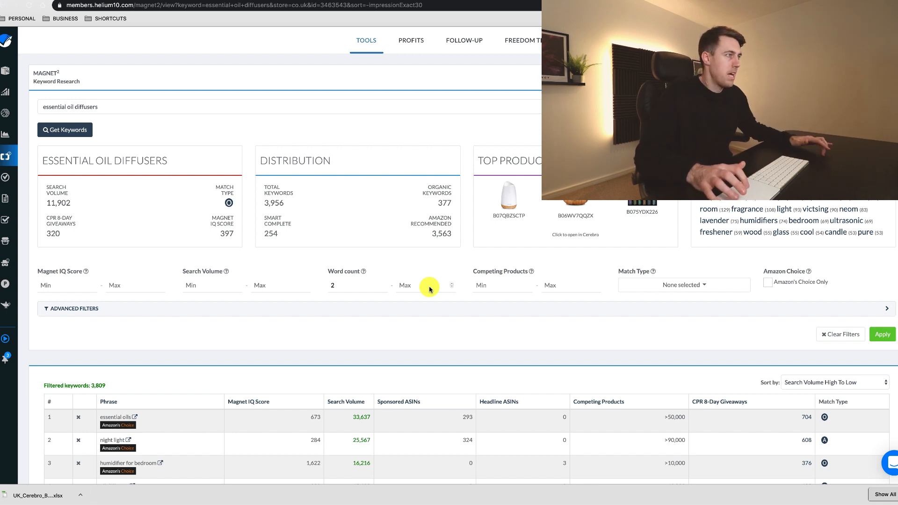
# Filter the "essential oil diffusers" keywords to a minimum search volume of 250
pyautogui.scroll(-2, 594, 396)
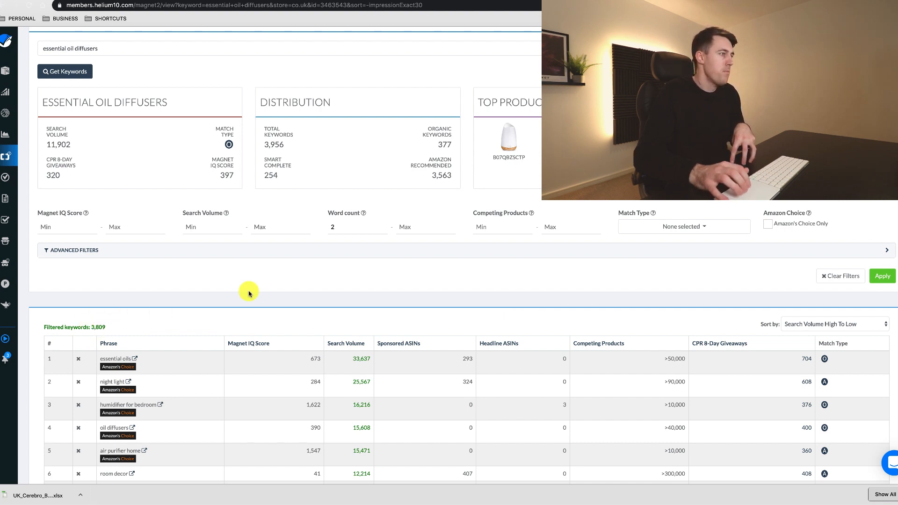
pyautogui.scroll(-2, 300, 274)
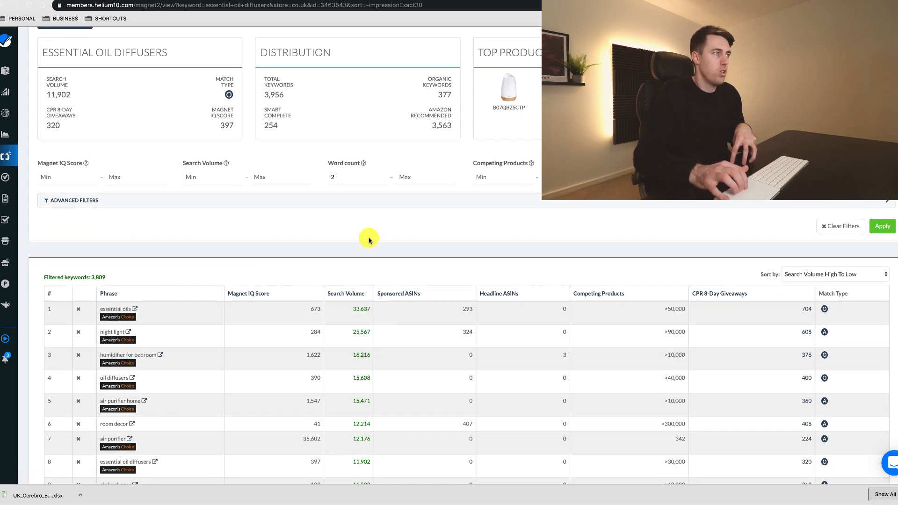
pyautogui.click(199, 178)
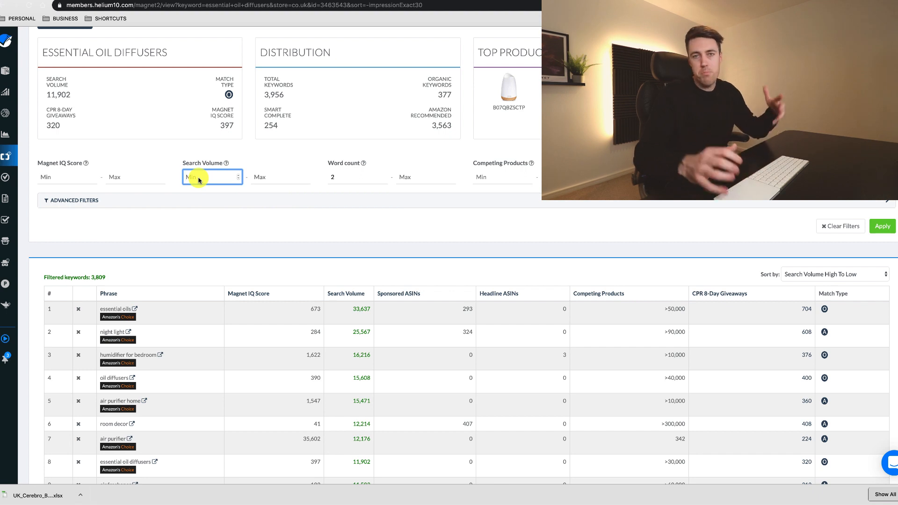
pyautogui.write('250')
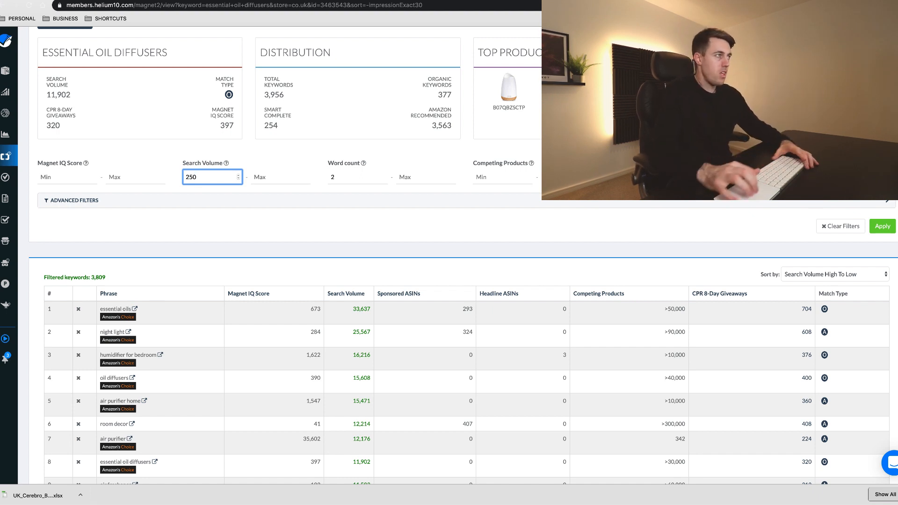
pyautogui.click(884, 228)
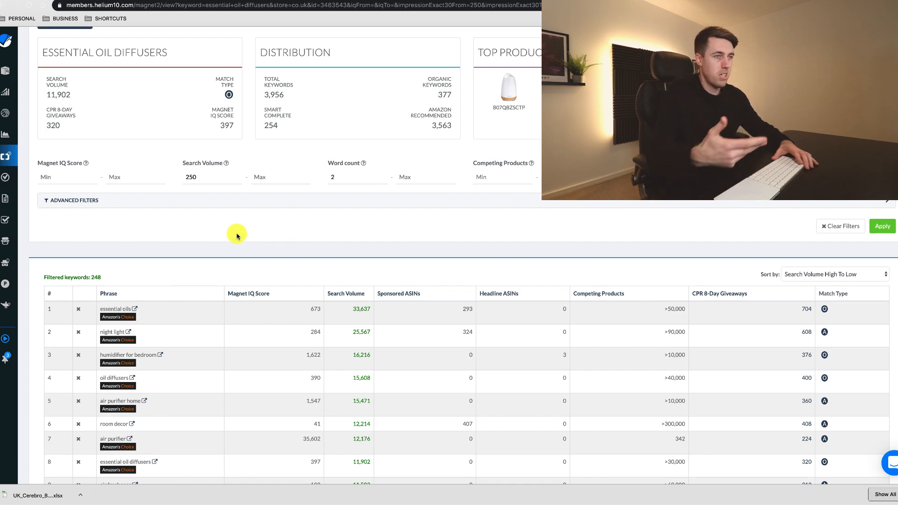
# Export the filtered "essential oil diffusers" keyword list as an Excel file
pyautogui.scroll(5, 603, 226)
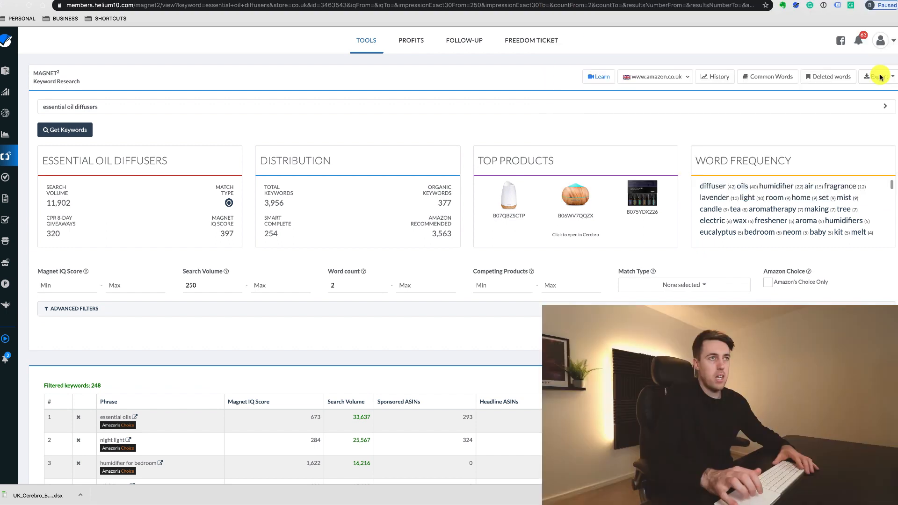
pyautogui.click(870, 76)
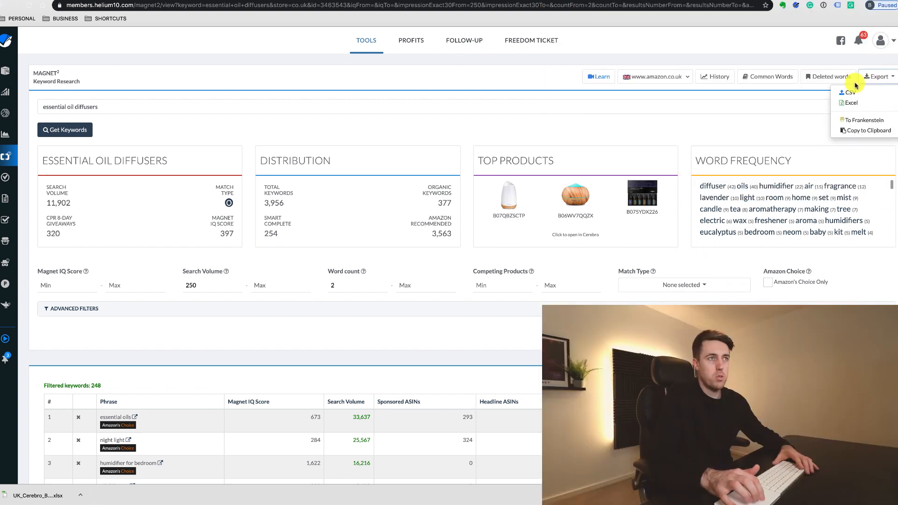
pyautogui.click(849, 102)
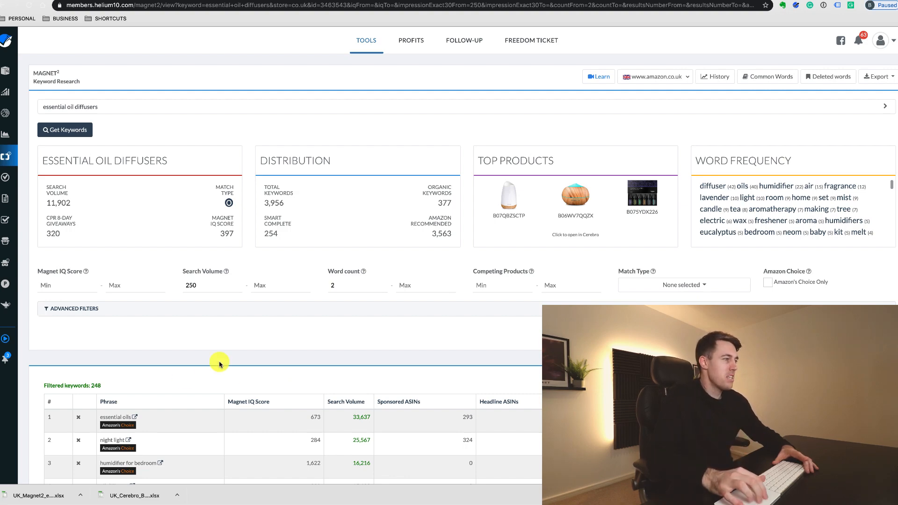
# Shorten the Magnet search phrase to "oil diffusers" and get the keywords for it
pyautogui.scroll(-3, 182, 365)
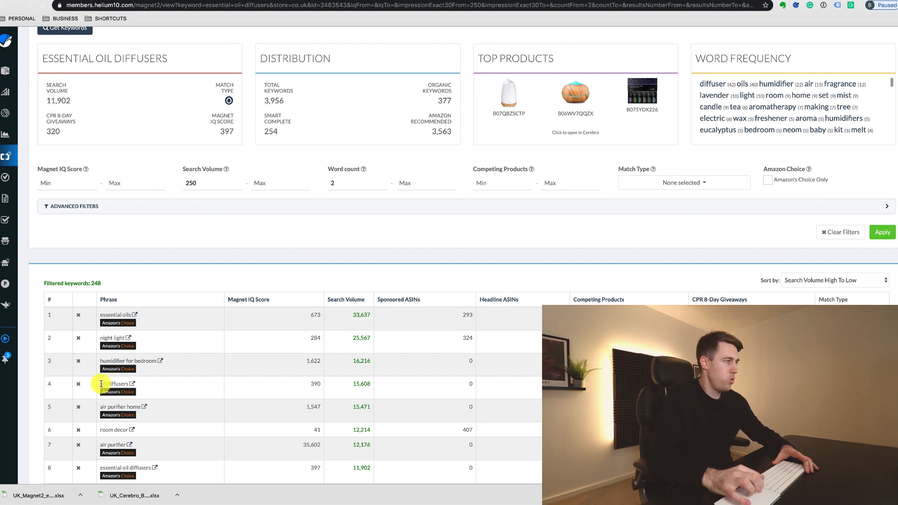
pyautogui.moveTo(101, 383); pyautogui.dragTo(126, 384)
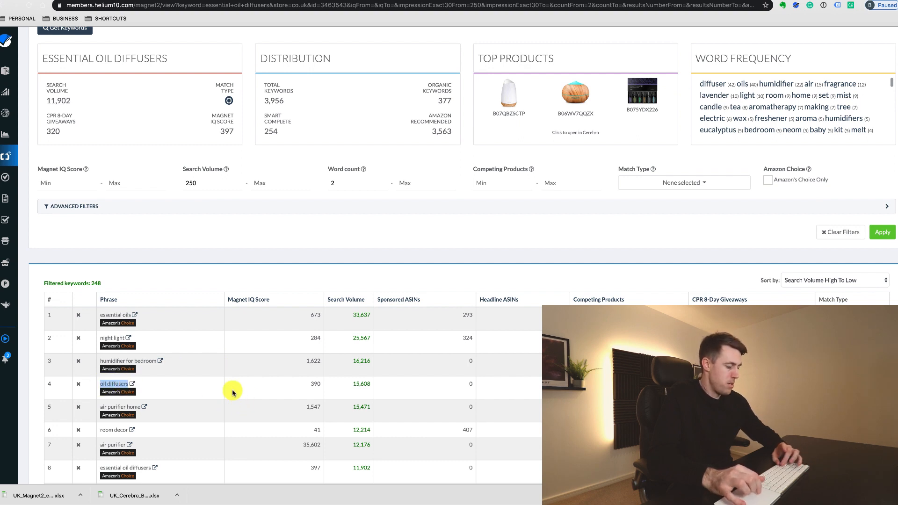
pyautogui.scroll(3, 236, 397)
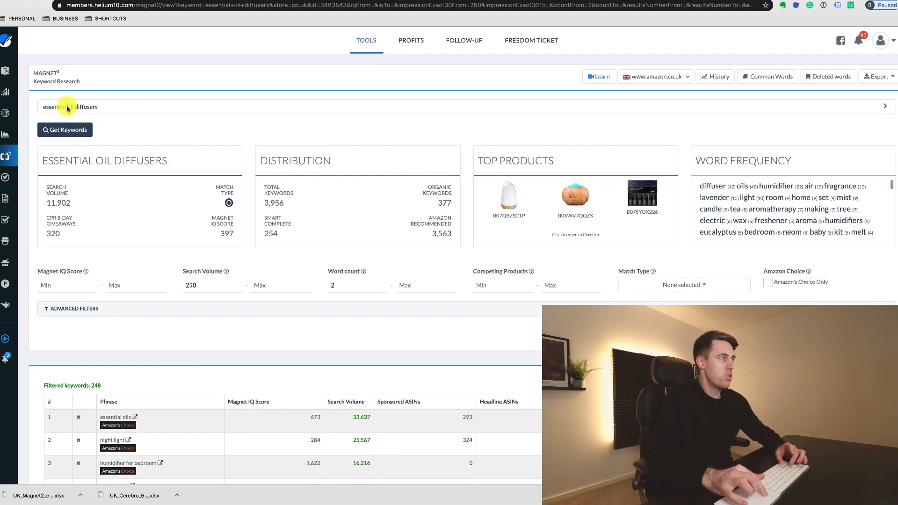
pyautogui.moveTo(67, 108); pyautogui.dragTo(36, 104)
pyautogui.press('BackSpace')
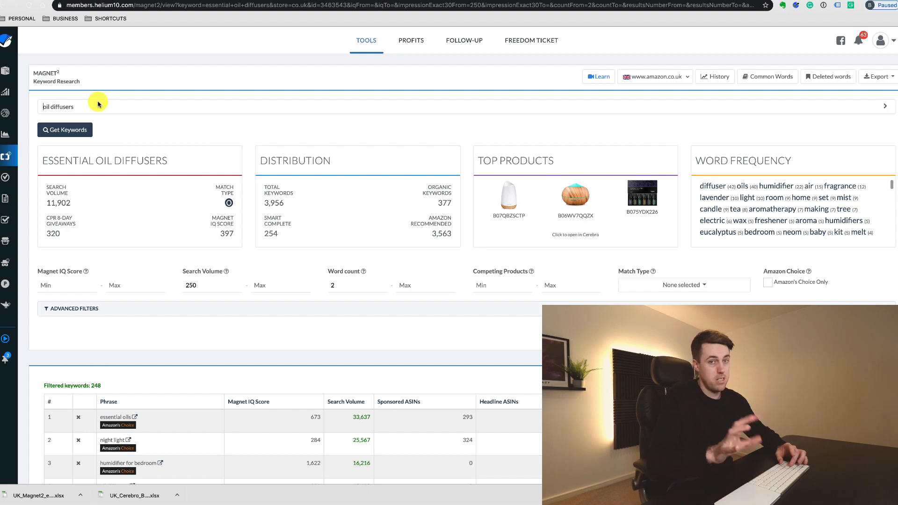
pyautogui.click(65, 132)
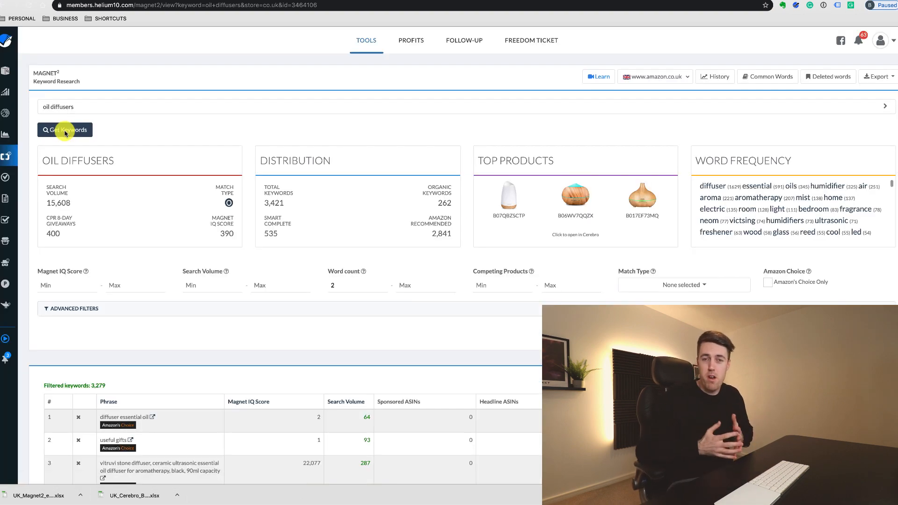
pyautogui.click(65, 131)
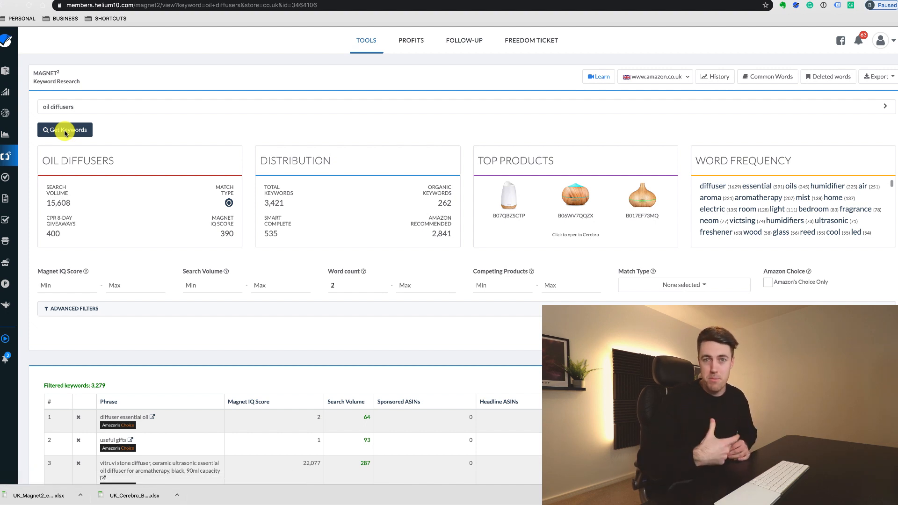
# Sort the "oil diffusers" keywords by search volume from high to low and review the leading phrases
pyautogui.click(346, 403)
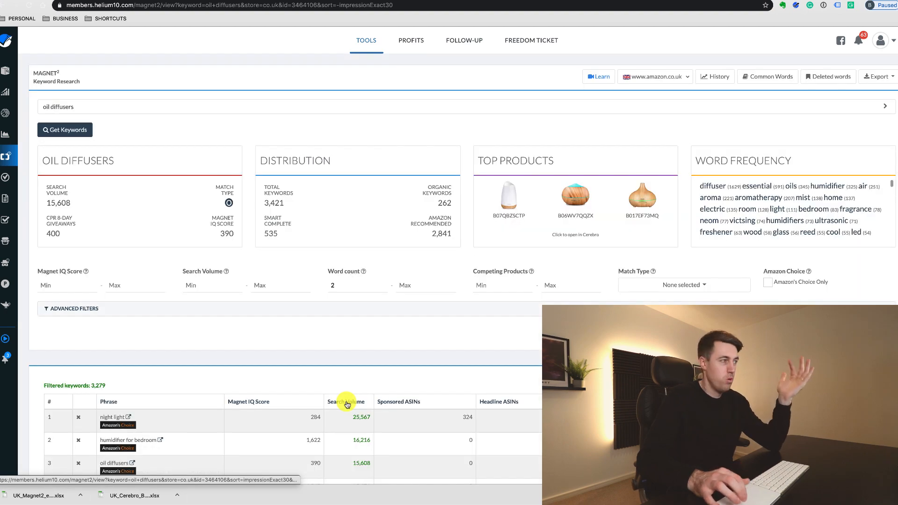
pyautogui.scroll(-3, 347, 404)
pyautogui.scroll(-1, 310, 393)
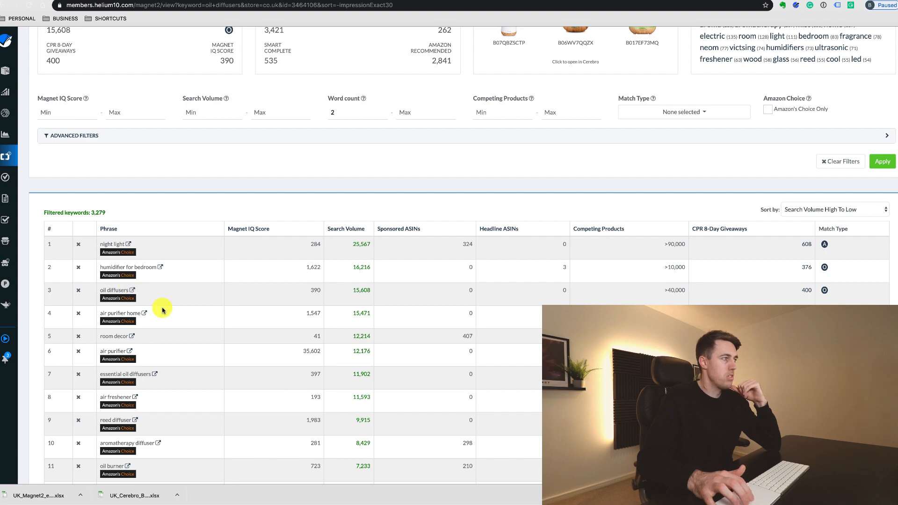
pyautogui.scroll(-1, 162, 309)
pyautogui.scroll(-1, 162, 310)
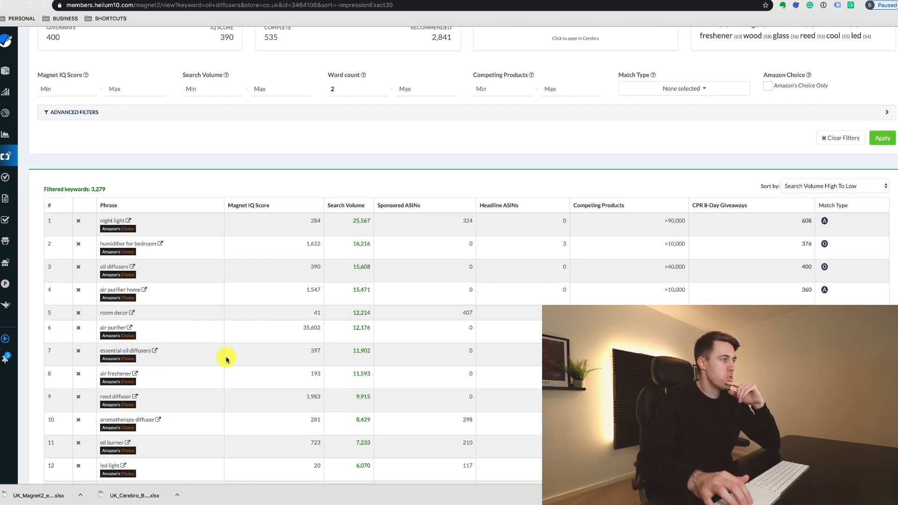
pyautogui.scroll(-5, 226, 359)
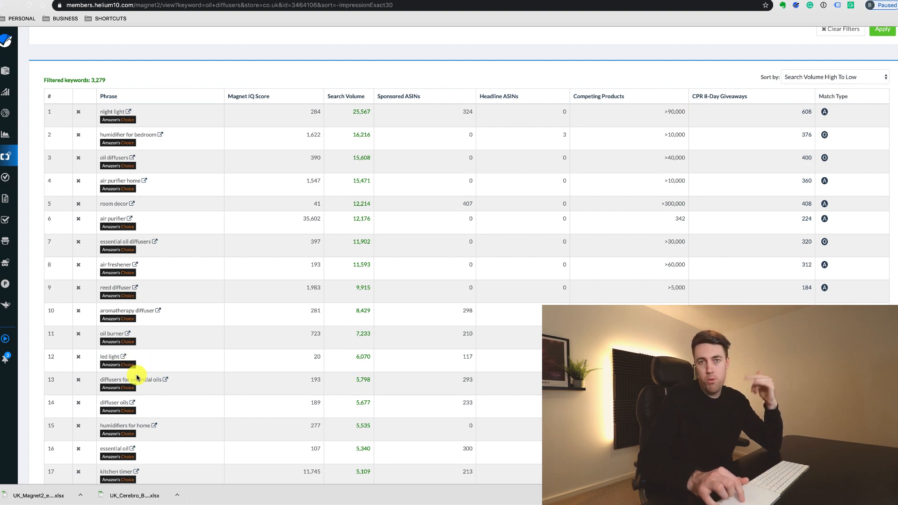
pyautogui.scroll(5, 253, 397)
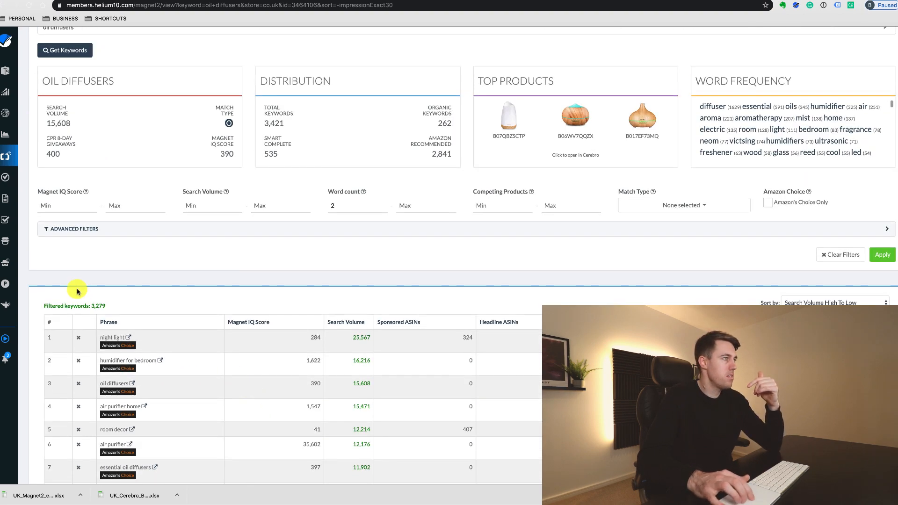
# Filter the "oil diffusers" keywords to a minimum search volume of 250 and check the filtered keyword count
pyautogui.moveTo(92, 306); pyautogui.dragTo(108, 310)
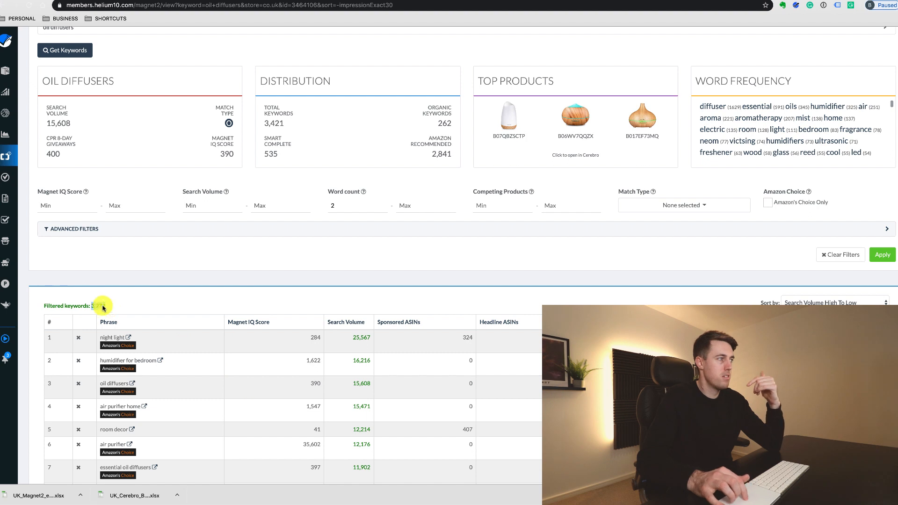
pyautogui.click(141, 308)
pyautogui.click(216, 203)
pyautogui.write('250')
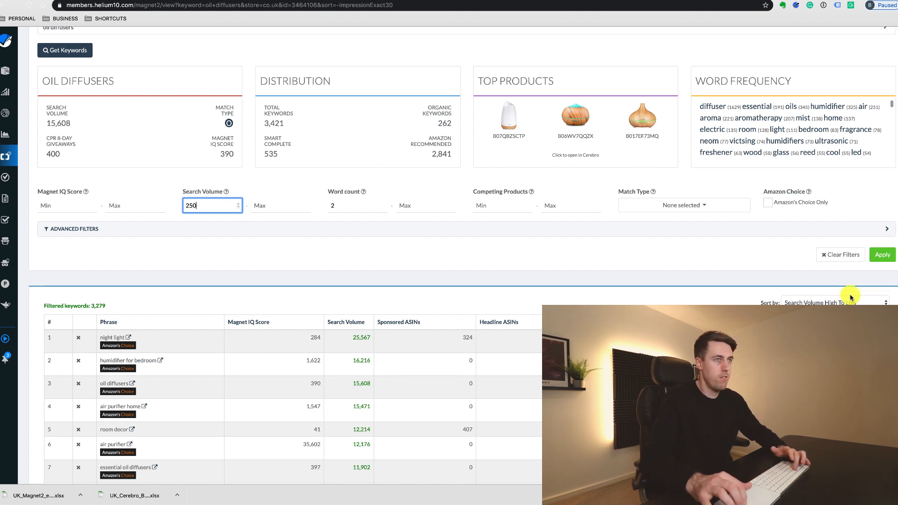
pyautogui.click(877, 256)
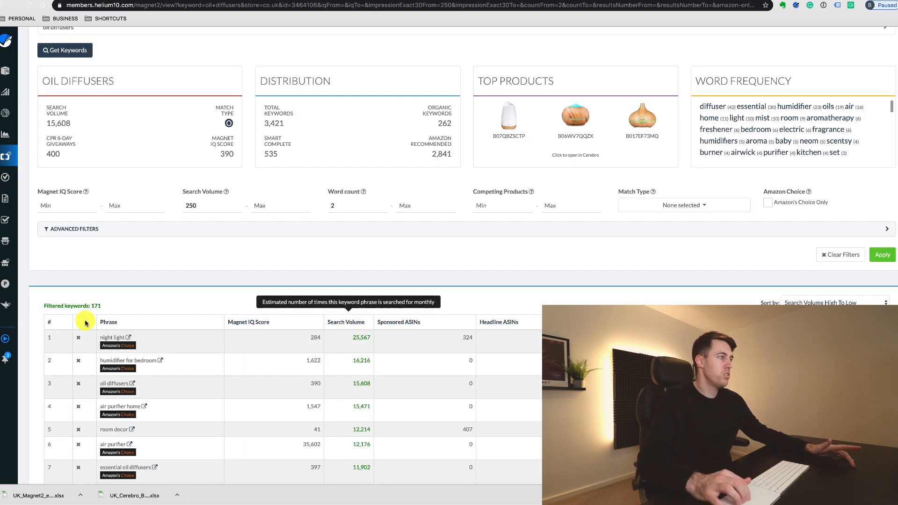
pyautogui.moveTo(91, 309); pyautogui.dragTo(114, 309)
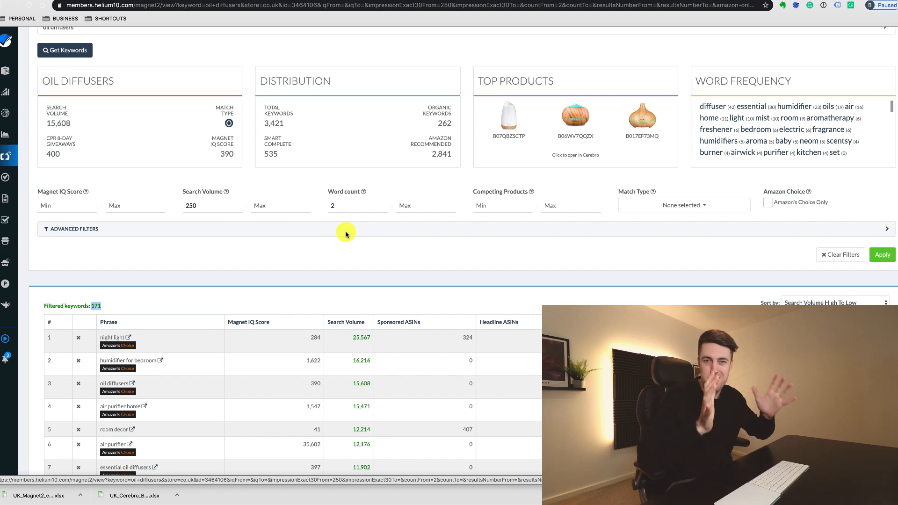
# Export the filtered "oil diffusers" keyword list as an Excel file
pyautogui.scroll(3, 752, 227)
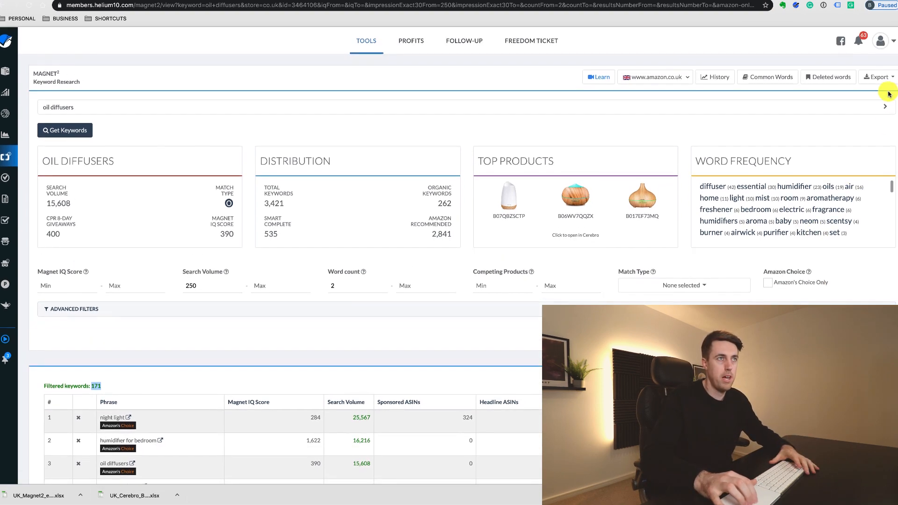
pyautogui.click(880, 77)
pyautogui.click(880, 100)
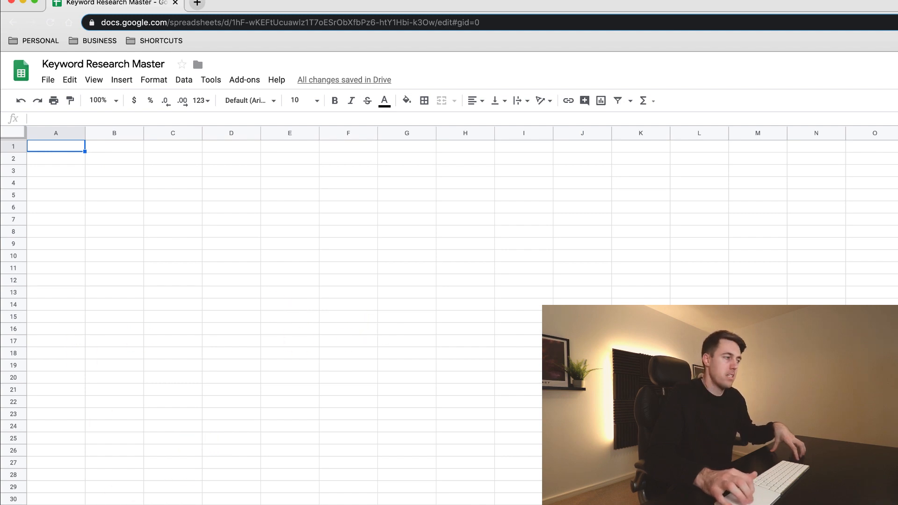
# In the Keyword Research Master spreadsheet in Google Sheets, open the three-list sheet and examine its layout, especially the core phrases column
pyautogui.click(159, 504)
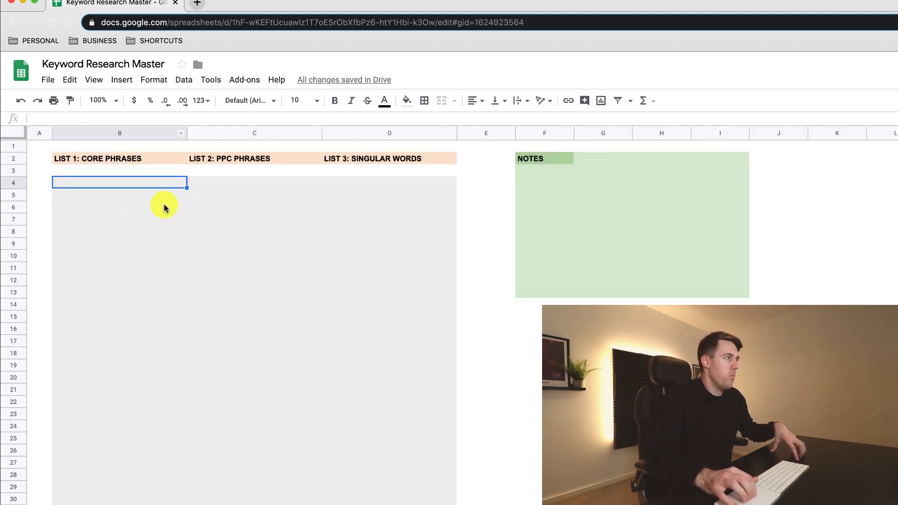
pyautogui.moveTo(120, 181); pyautogui.dragTo(357, 356)
pyautogui.click(341, 346)
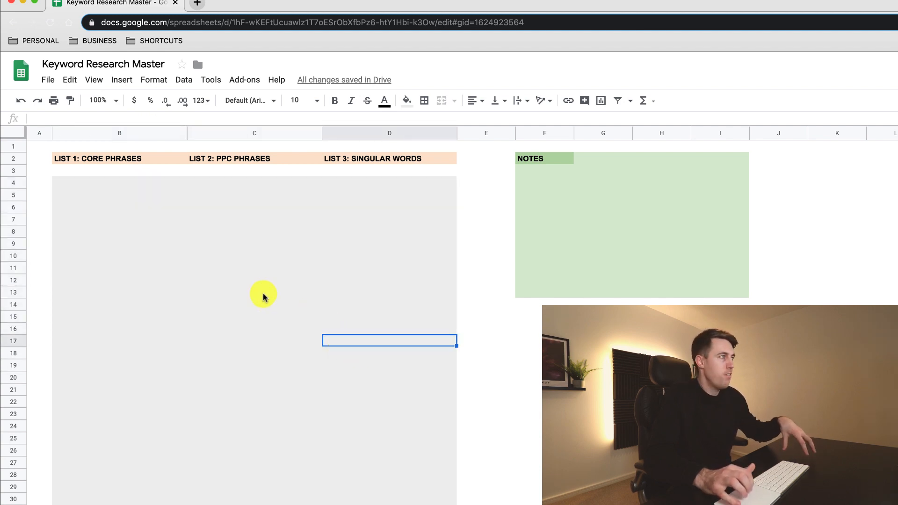
pyautogui.click(125, 158)
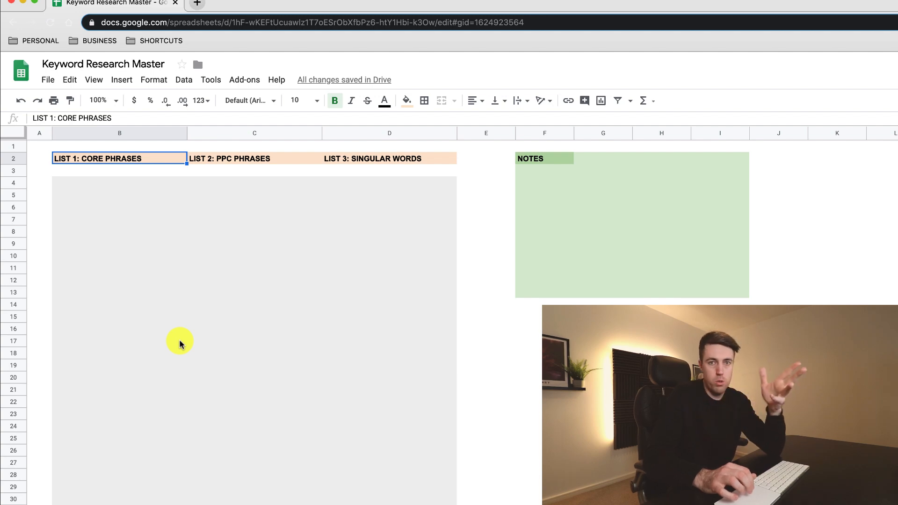
pyautogui.moveTo(101, 182); pyautogui.dragTo(106, 304)
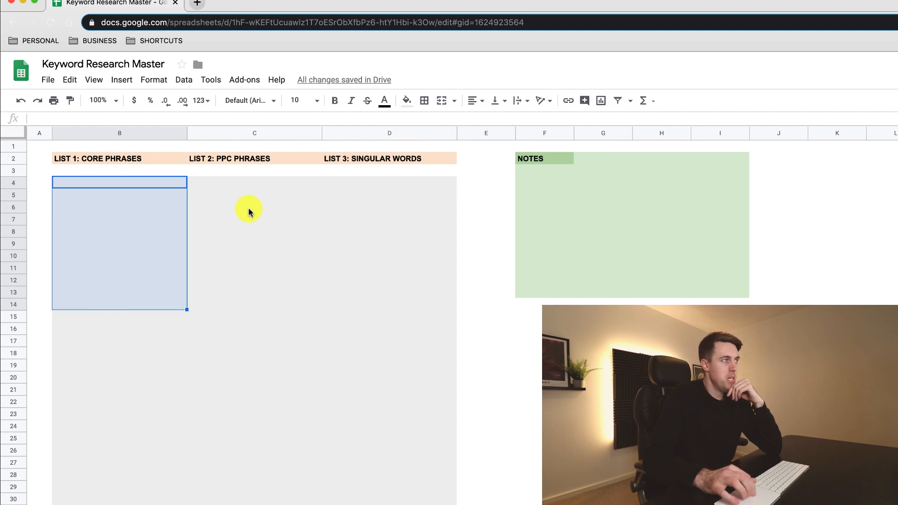
# On the TARGETS sheet, examine the PPC phrases and singular words columns and compare them with the core phrases column
pyautogui.click(238, 187)
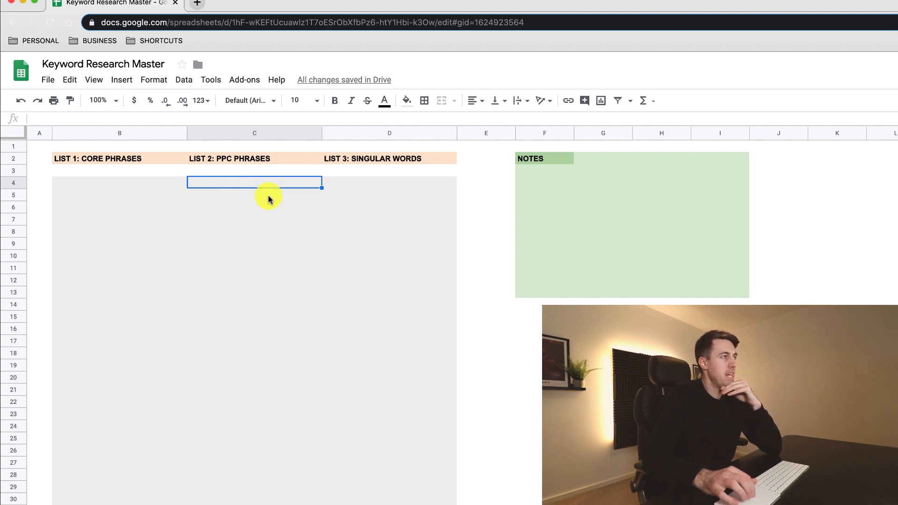
pyautogui.click(374, 187)
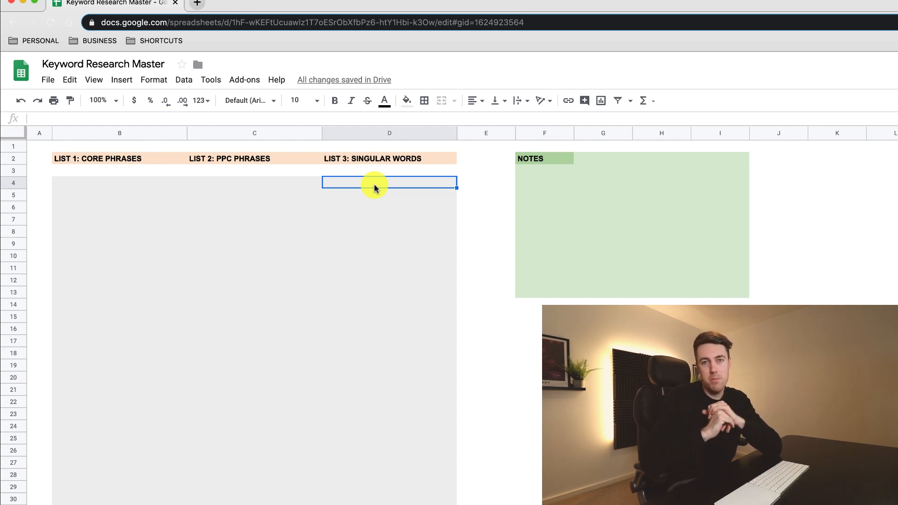
pyautogui.moveTo(126, 158); pyautogui.dragTo(137, 347)
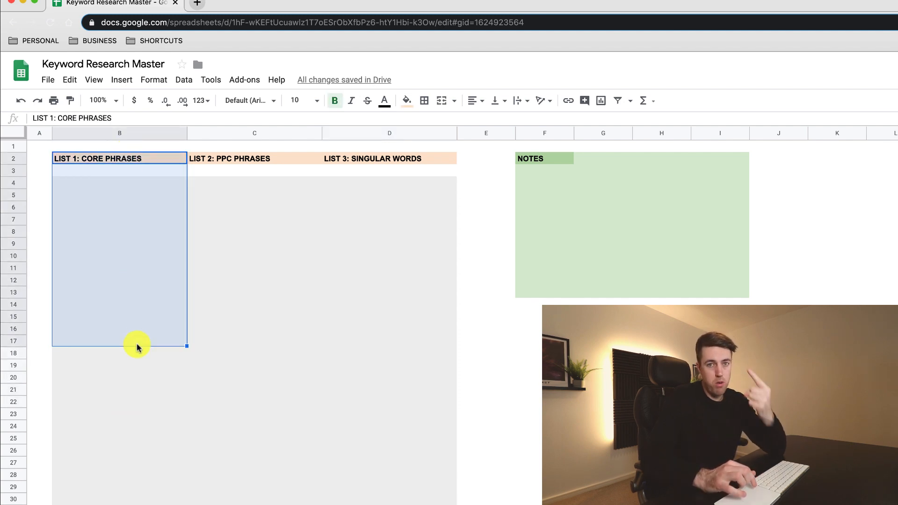
pyautogui.moveTo(231, 159); pyautogui.dragTo(205, 474)
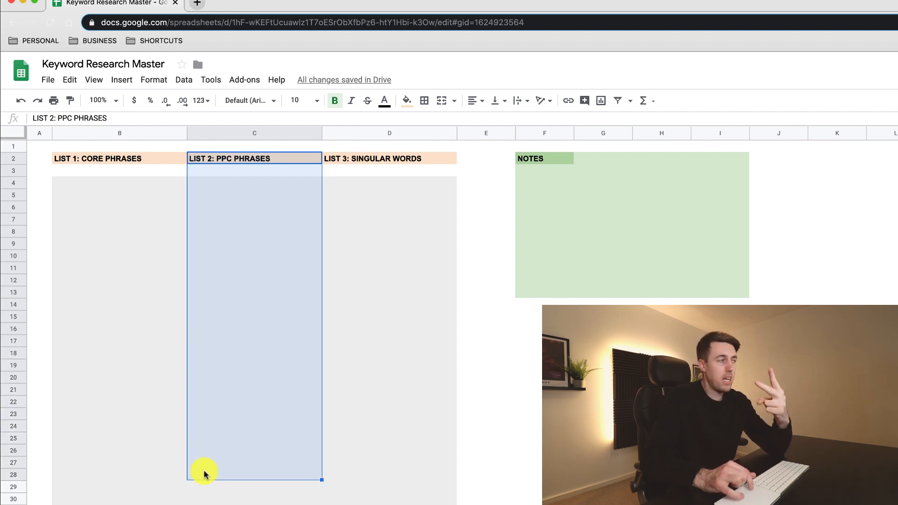
pyautogui.moveTo(395, 161); pyautogui.dragTo(376, 444)
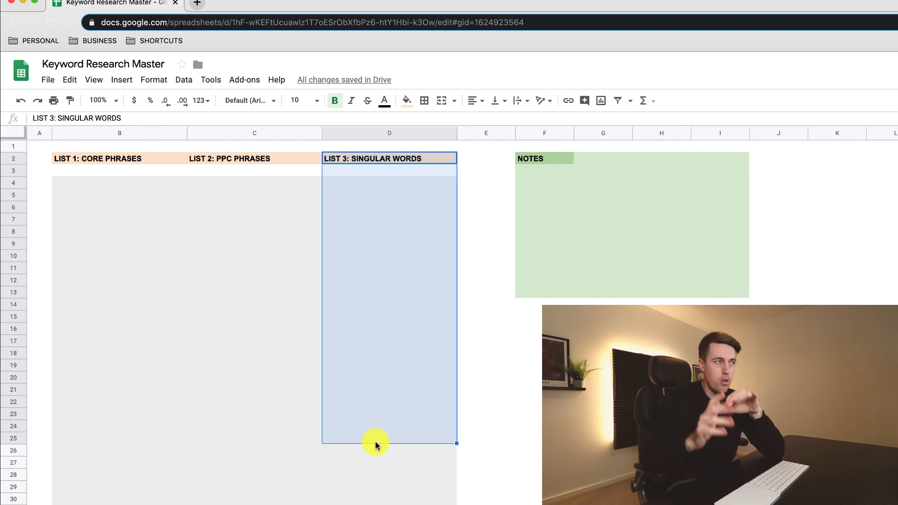
pyautogui.click(296, 342)
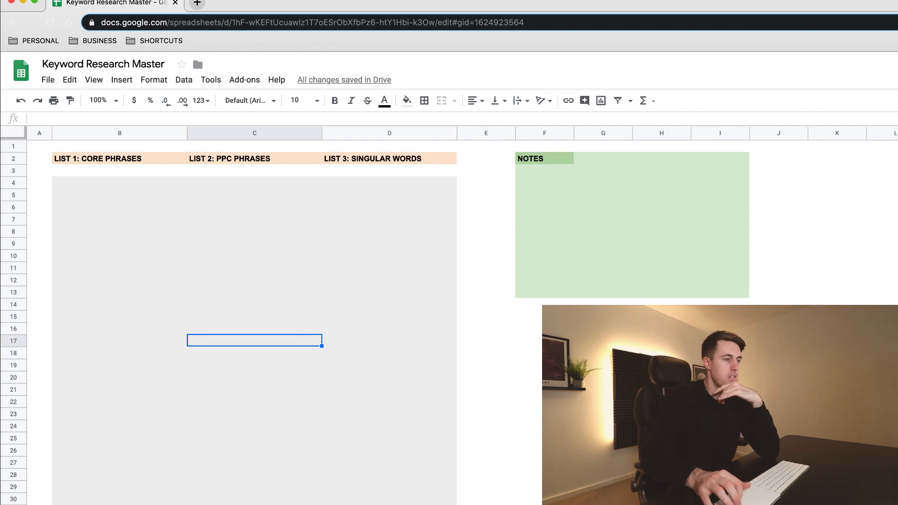
# Switch to Excel and bring up the exported Cerebro and Magnet essential oil diffuser keyword workbooks
pyautogui.moveTo(362, 14); pyautogui.dragTo(399, 6)
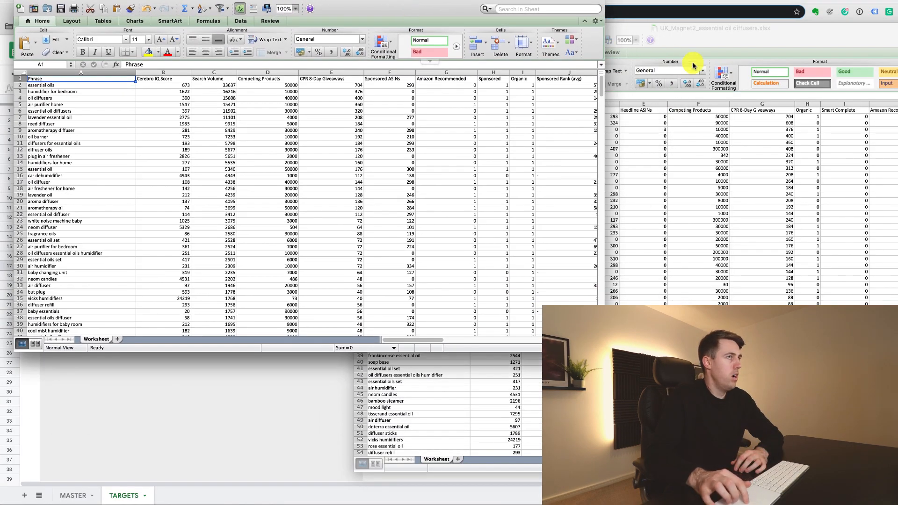
pyautogui.click(704, 40)
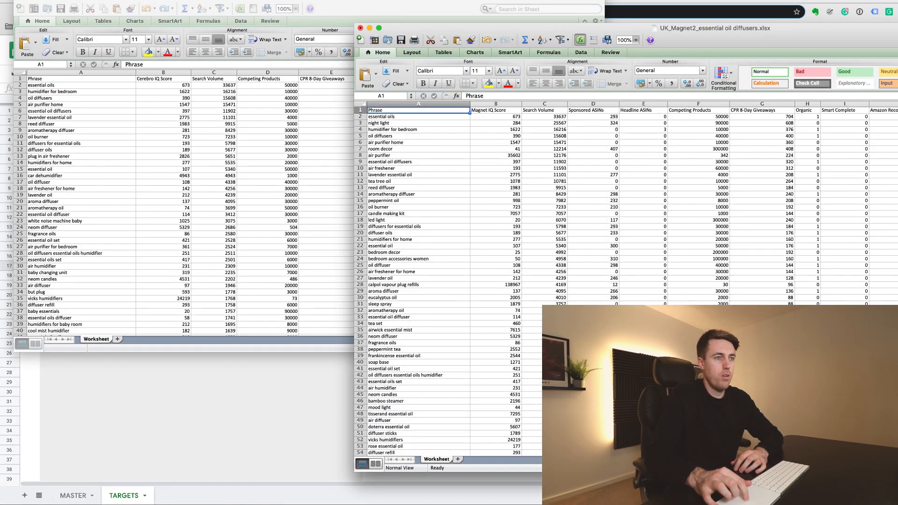
pyautogui.doubleClick(705, 29)
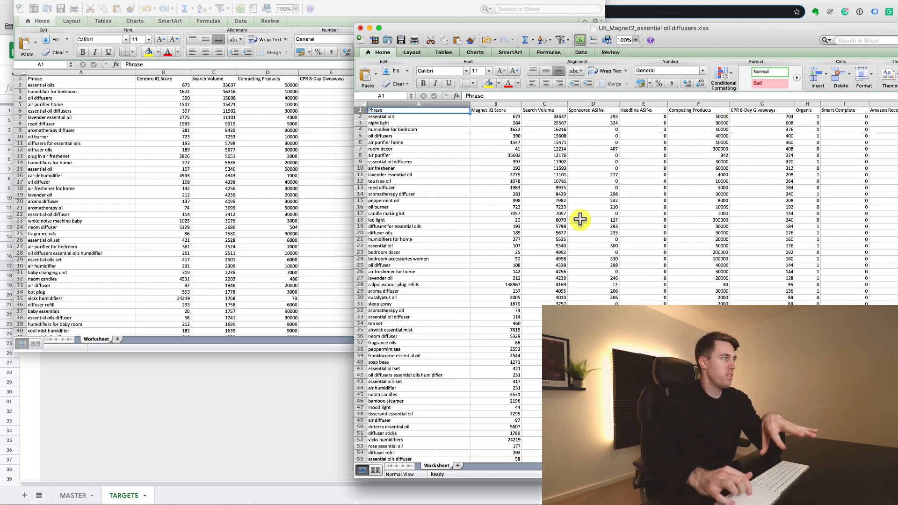
# Copy all rows of the Cerebro export, including the header row, into the MASTER sheet of Keyword Research Master starting at cell A1
pyautogui.click(146, 118)
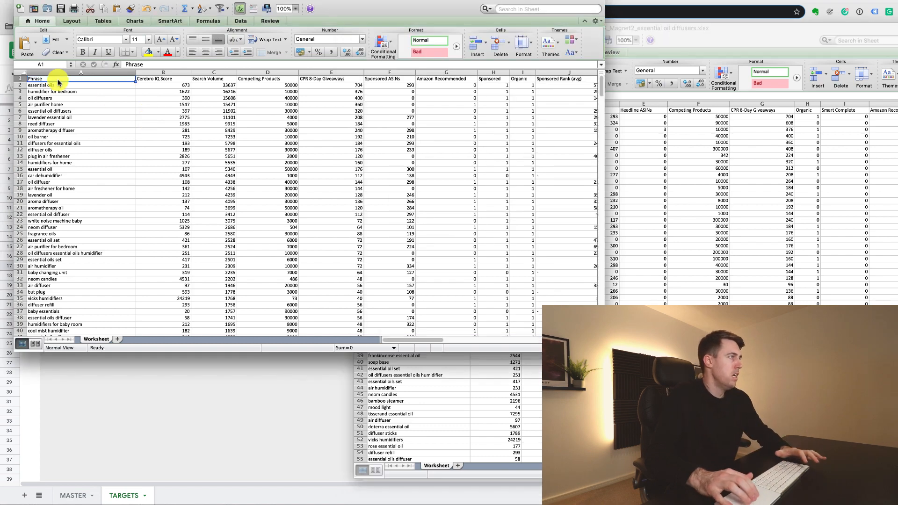
pyautogui.click(20, 79)
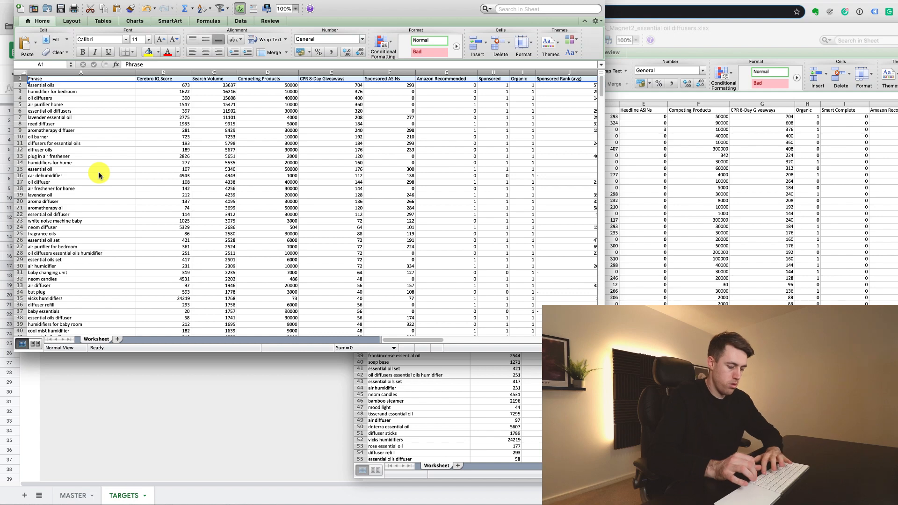
pyautogui.press('super+shift+Down')
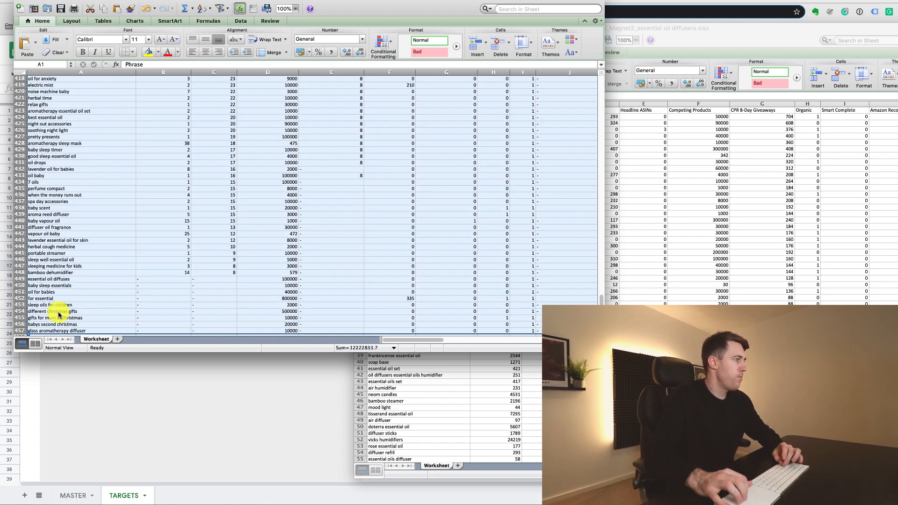
pyautogui.click(194, 431)
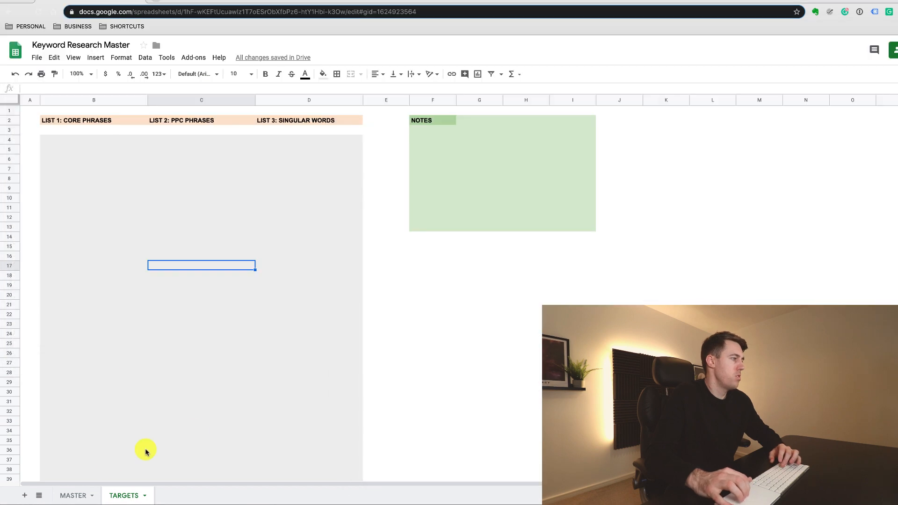
pyautogui.click(73, 495)
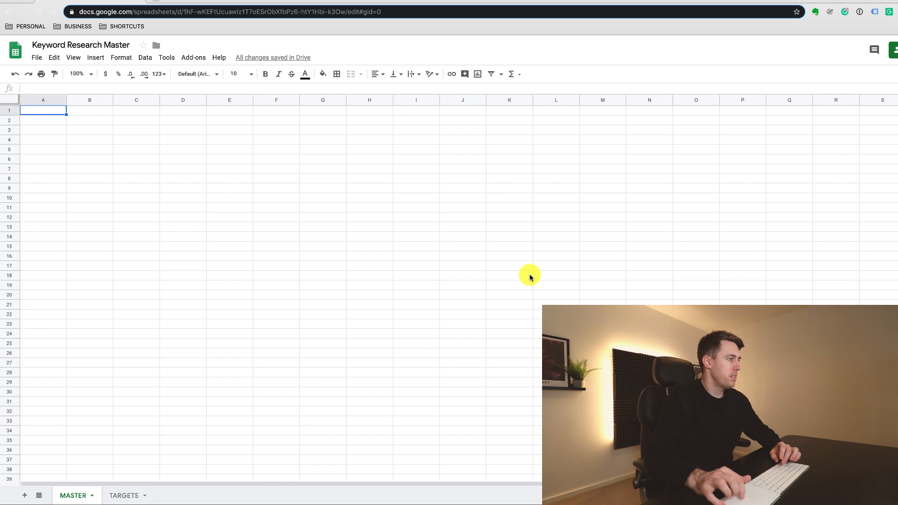
pyautogui.hotkey('ctrl', 'v')
# Widen the Phrase column so the full keywords fit, and make the header row of the MASTER sheet bold
pyautogui.click(72, 98)
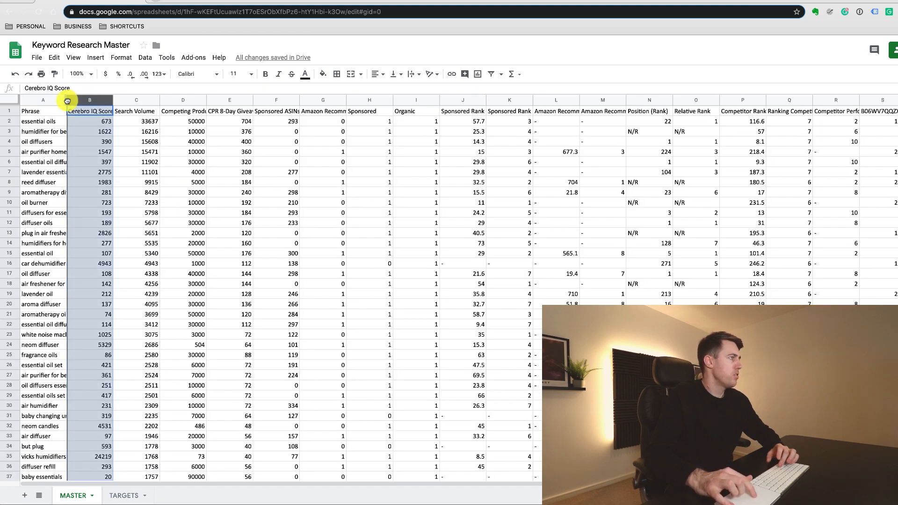
pyautogui.moveTo(72, 98); pyautogui.dragTo(71, 136)
pyautogui.click(61, 132)
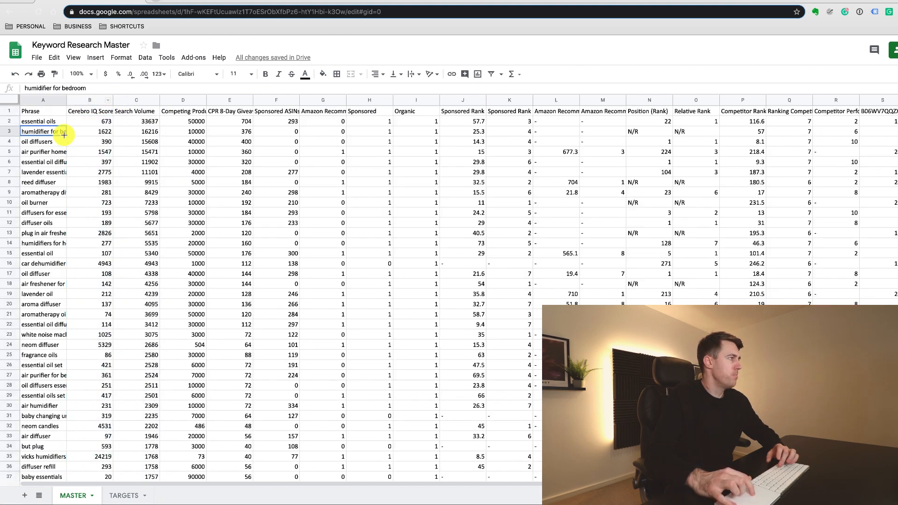
pyautogui.moveTo(65, 100); pyautogui.dragTo(164, 100)
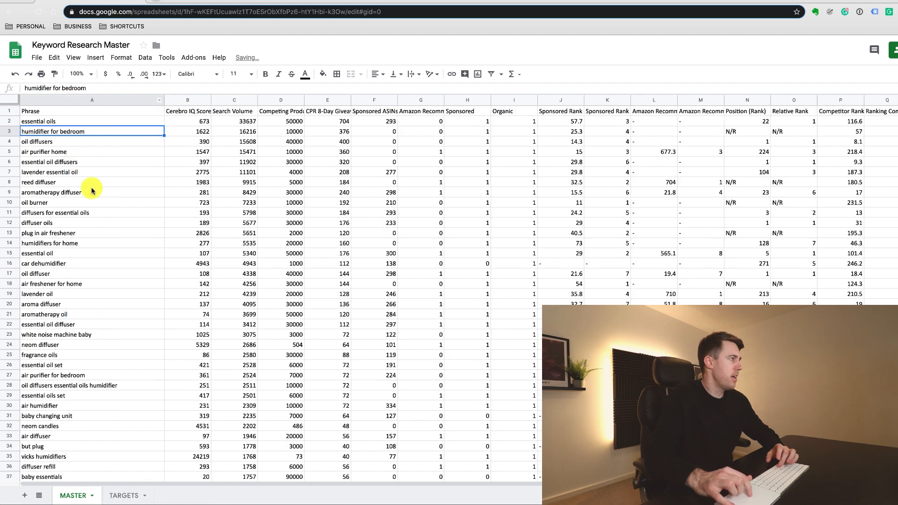
pyautogui.click(9, 111)
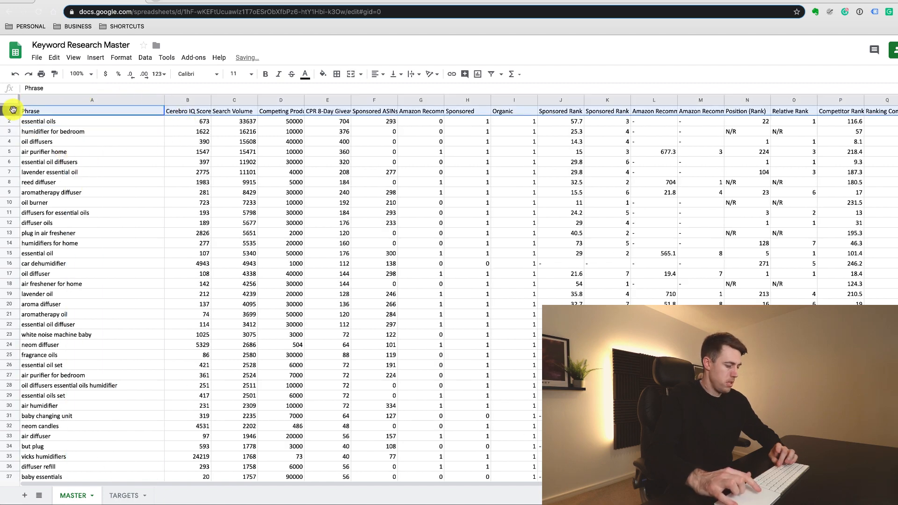
pyautogui.hotkey('ctrl', 'b')
pyautogui.click(184, 222)
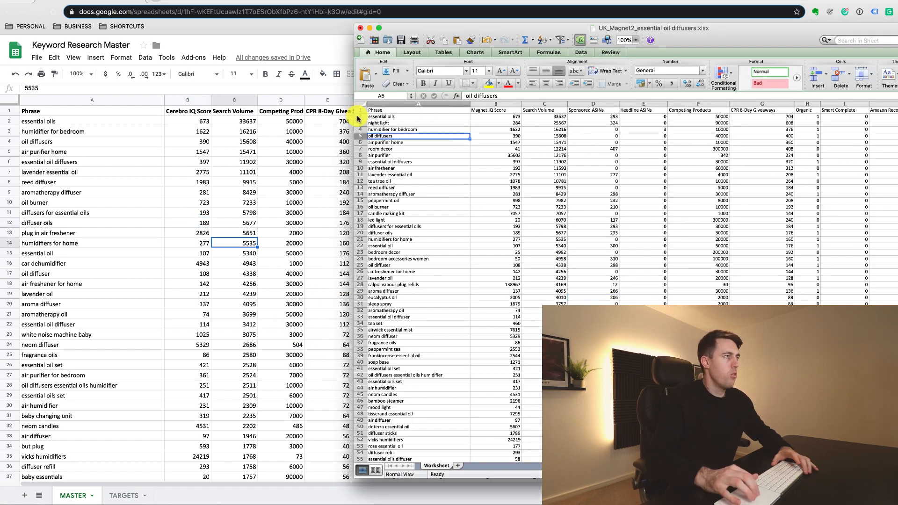
# Copy all Magnet export rows without the header and append them below the last Cerebro keyword in the MASTER sheet, at row 458
pyautogui.click(358, 117)
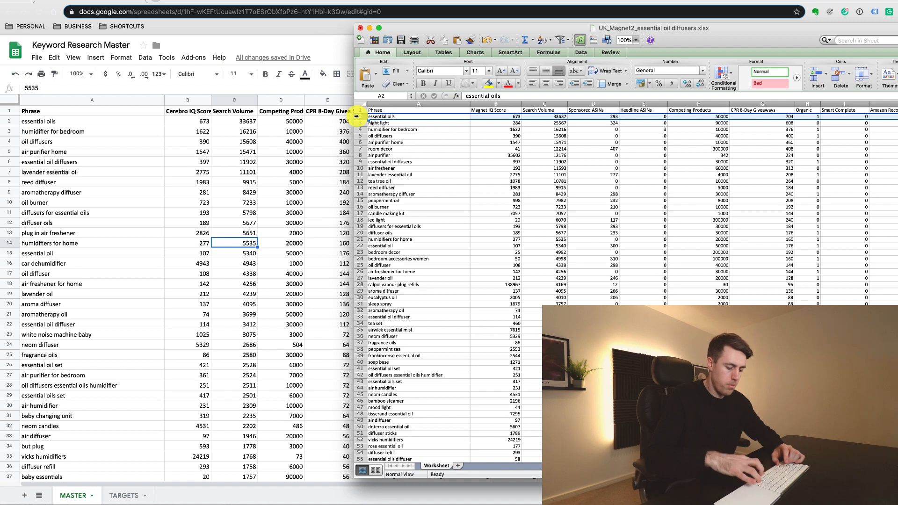
pyautogui.press('super+shift+Down')
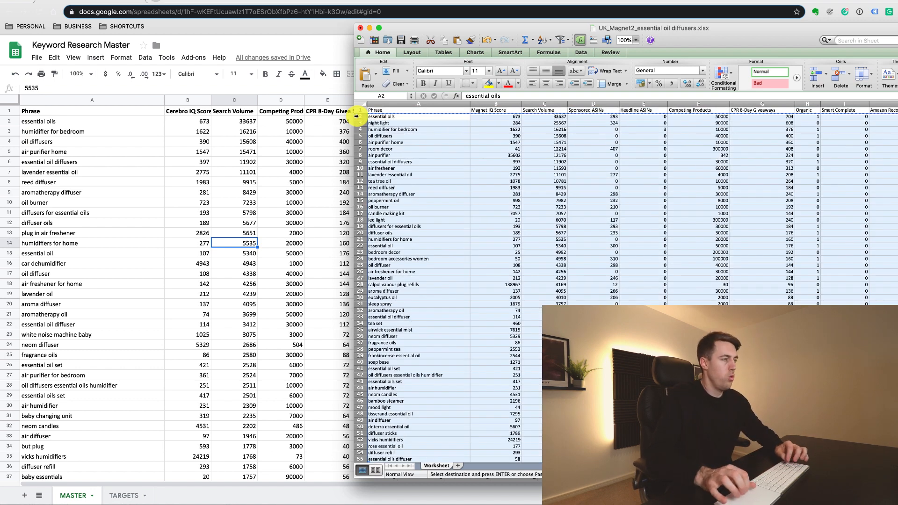
pyautogui.press('super+Tab')
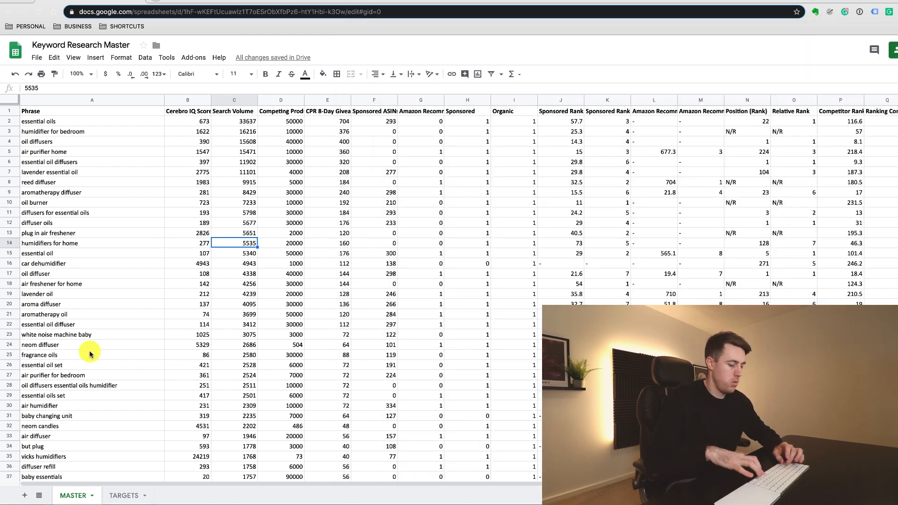
pyautogui.press('super+shift+Down')
pyautogui.scroll(-1, 105, 411)
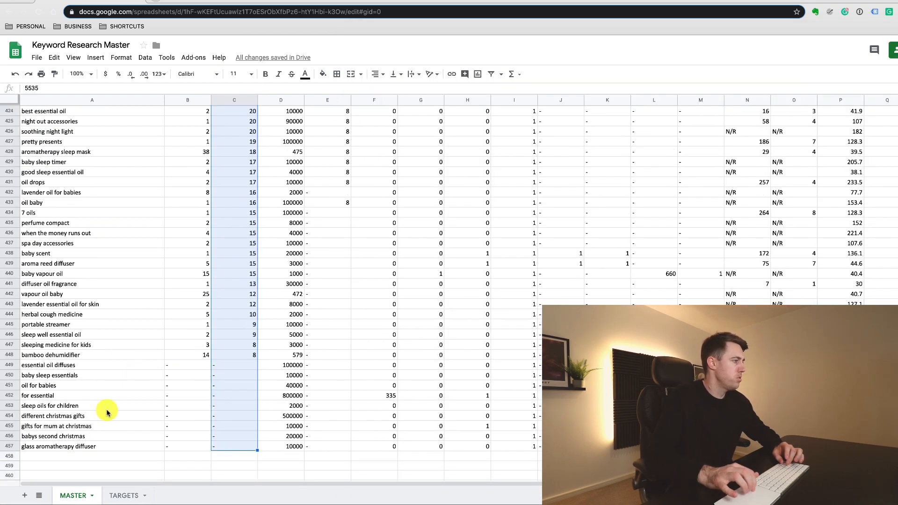
pyautogui.click(77, 447)
pyautogui.click(64, 460)
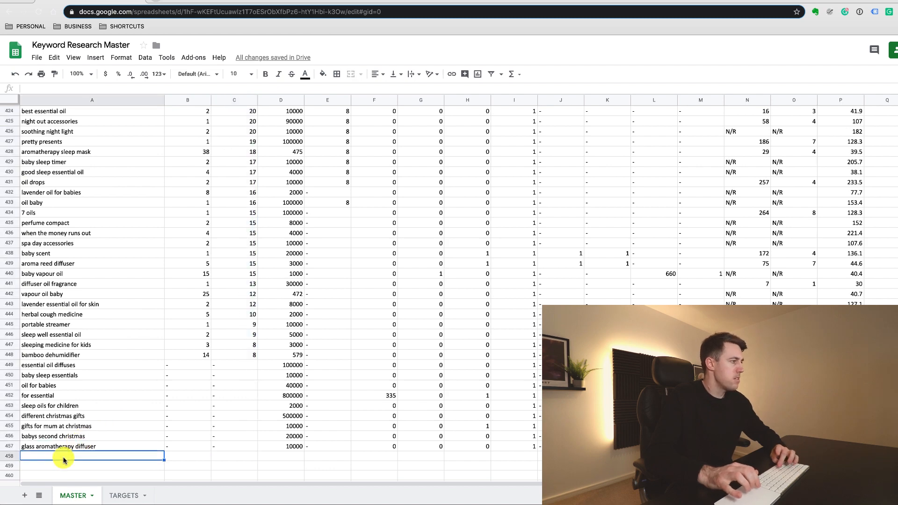
pyautogui.press('super+v')
pyautogui.click(406, 355)
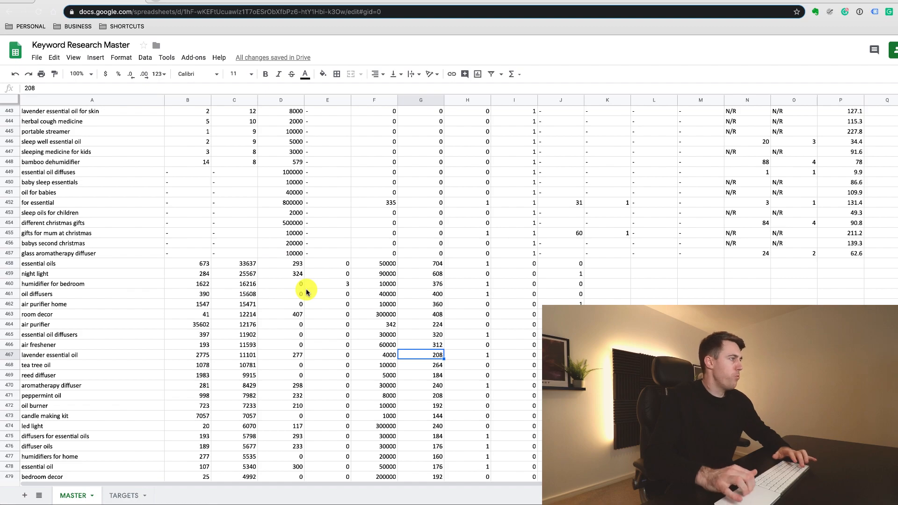
# Remove duplicates from the entire MASTER sheet, treating the data as having a header row and analysing only Column A - Phrase
pyautogui.scroll(20, 306, 291)
pyautogui.scroll(5, 307, 292)
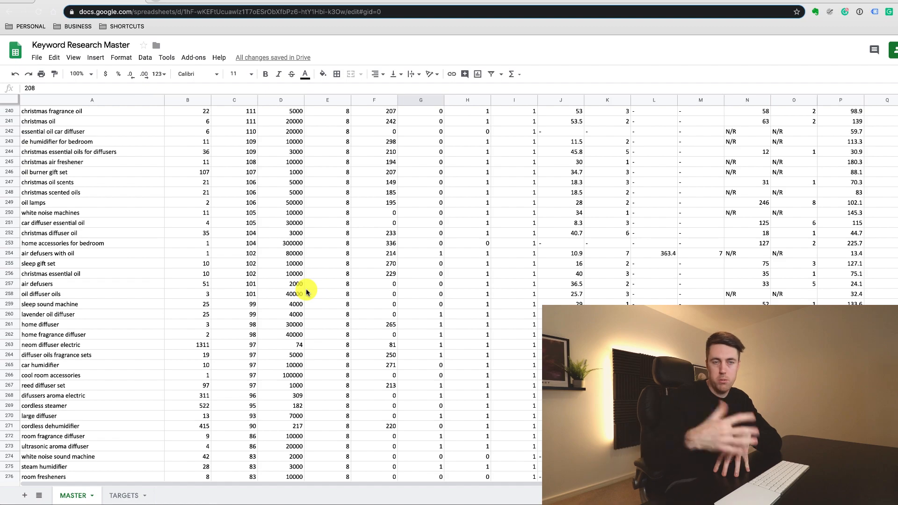
pyautogui.scroll(20, 196, 238)
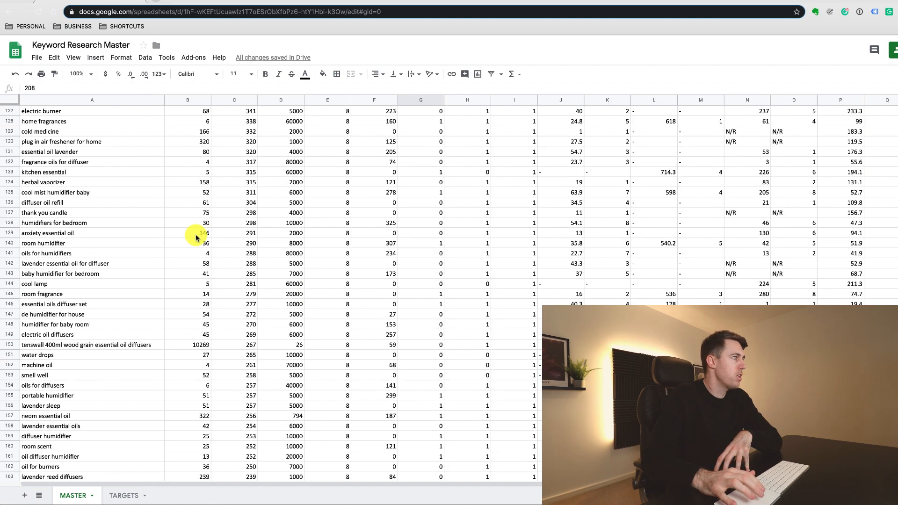
pyautogui.scroll(12, 196, 238)
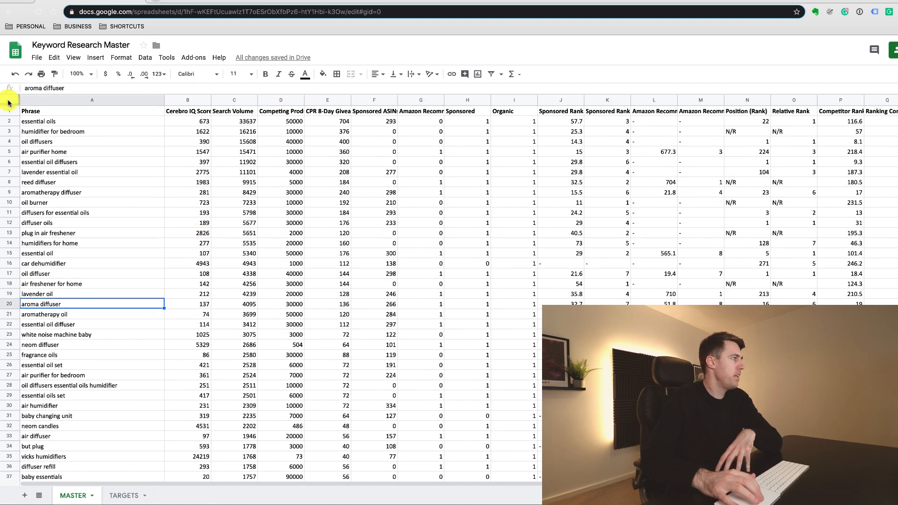
pyautogui.hotkey('ctrl', 'a')
pyautogui.click(143, 59)
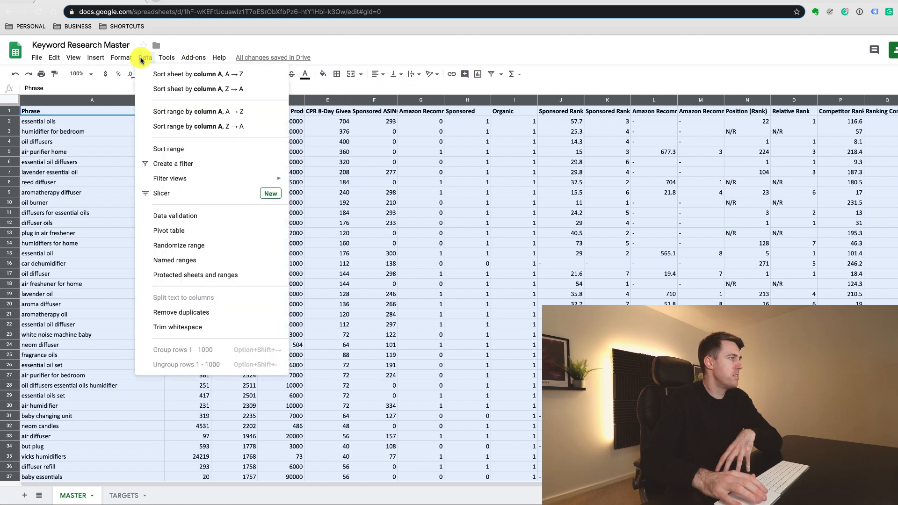
pyautogui.click(180, 312)
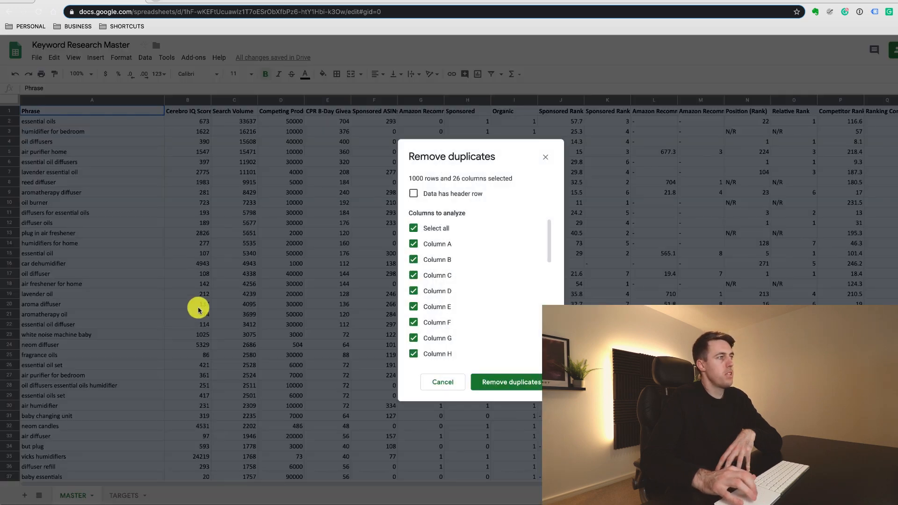
pyautogui.click(414, 229)
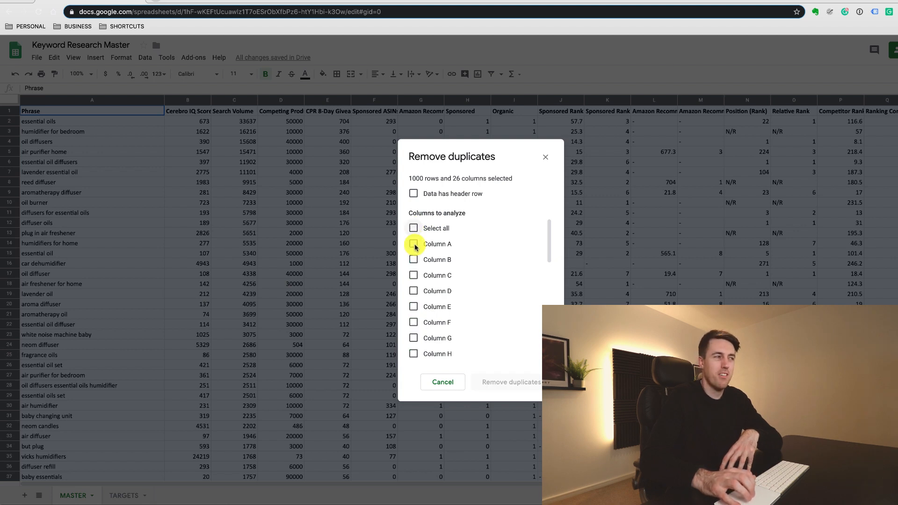
pyautogui.click(414, 244)
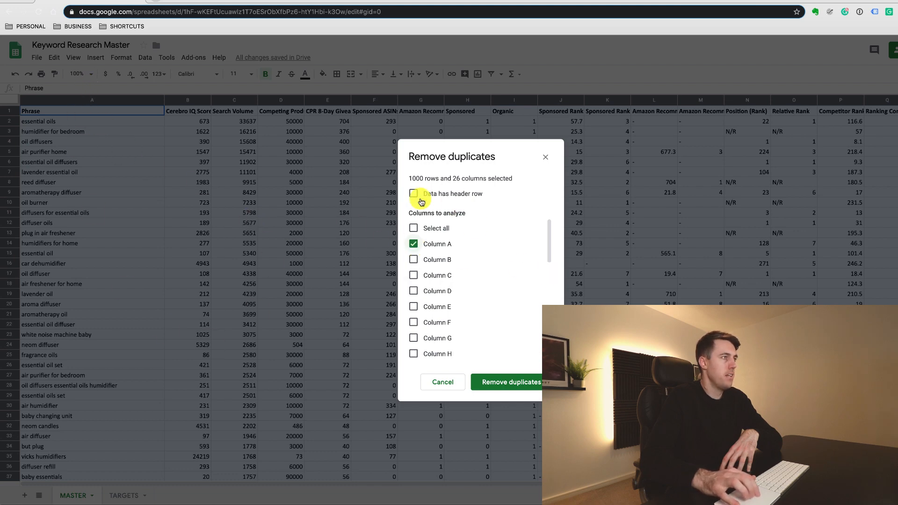
pyautogui.click(414, 194)
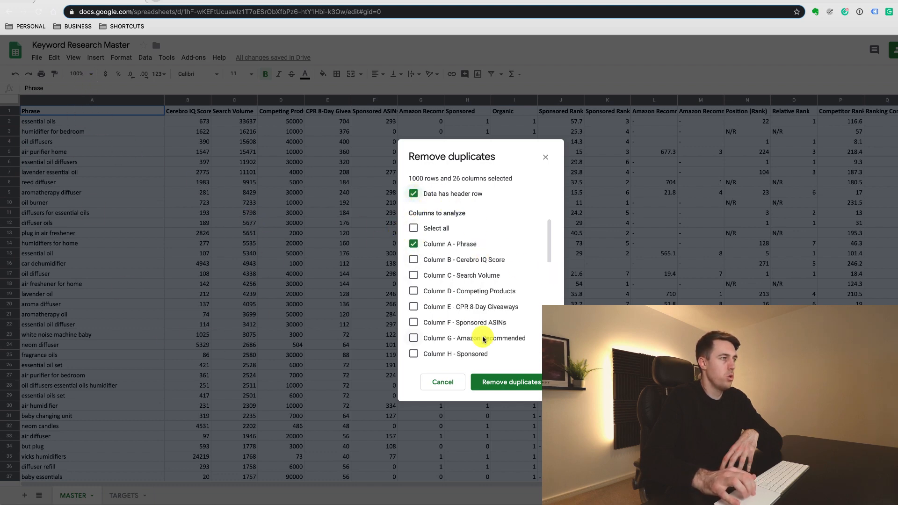
pyautogui.scroll(-5, 472, 299)
pyautogui.scroll(-3, 474, 300)
pyautogui.scroll(10, 421, 293)
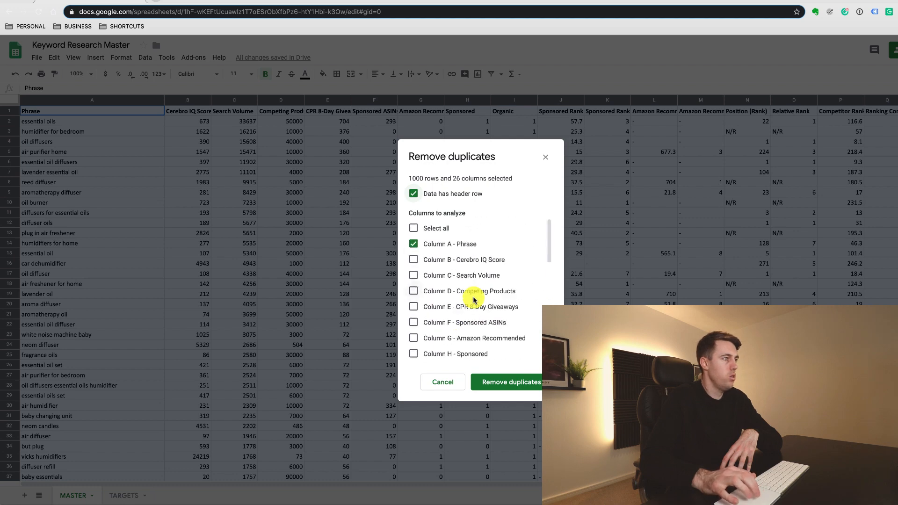
pyautogui.click(499, 384)
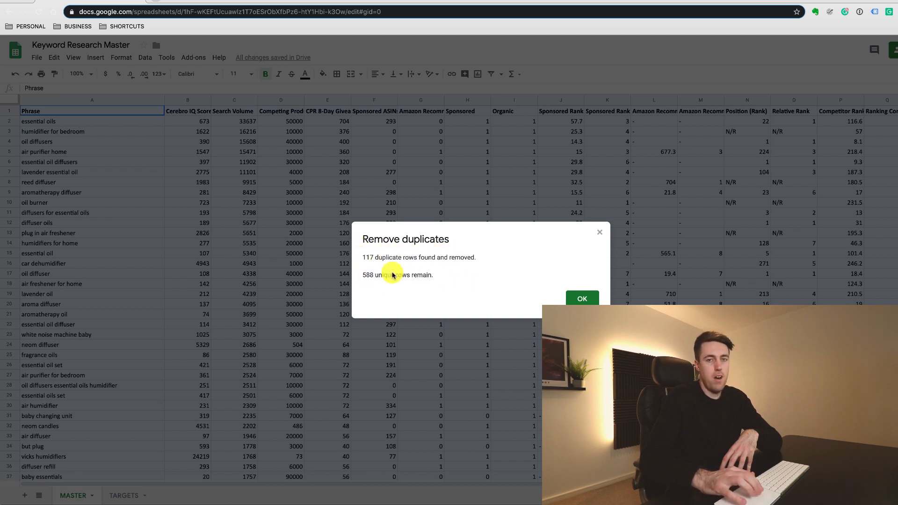
# Sort the MASTER sheet by the Search Volume column in descending order (Z → A)
pyautogui.click(583, 298)
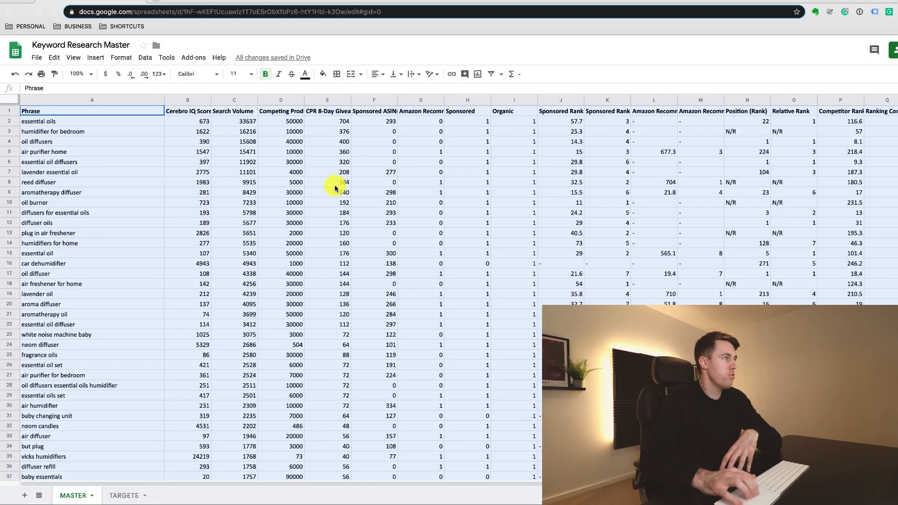
pyautogui.click(421, 294)
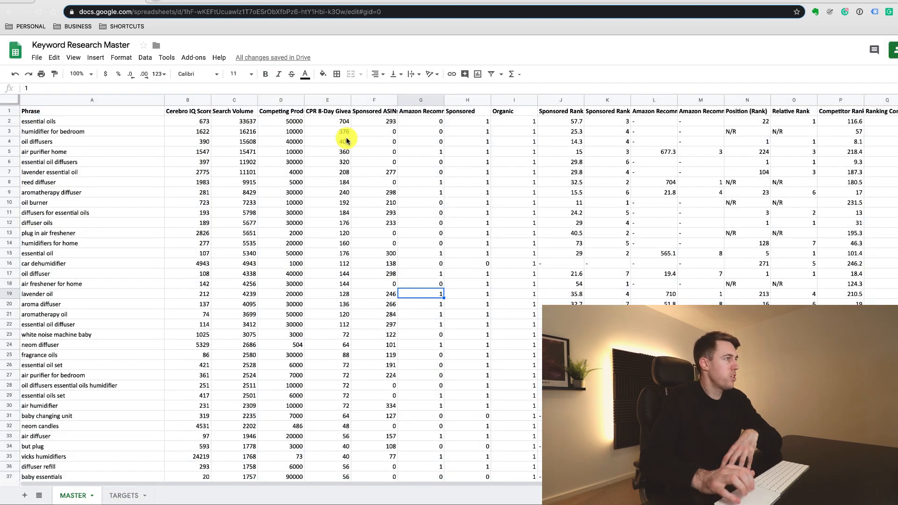
pyautogui.click(229, 101)
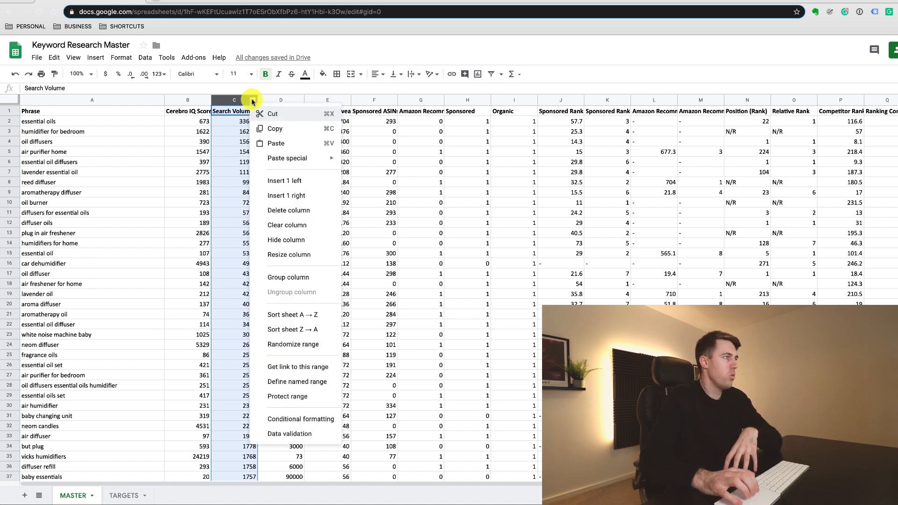
pyautogui.click(285, 330)
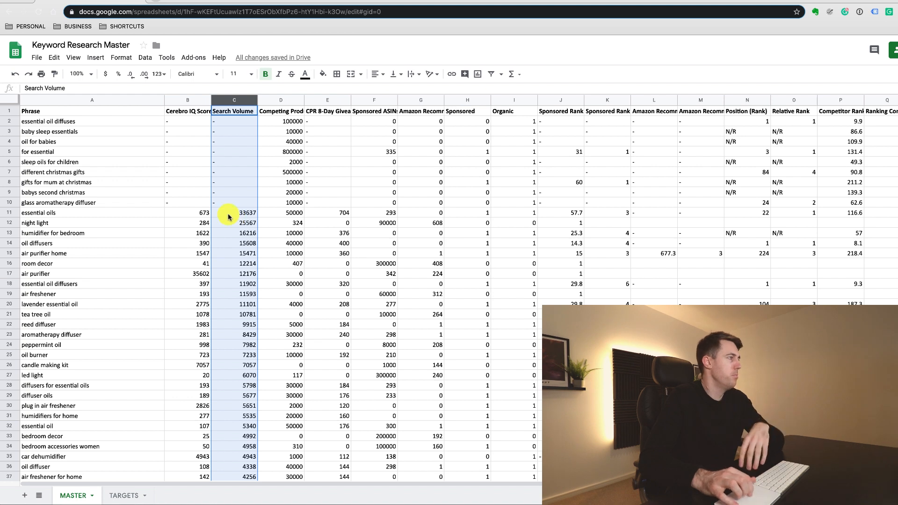
# Delete rows 2 - 10 of the MASTER sheet, which hold the keywords without a search volume
pyautogui.click(9, 202)
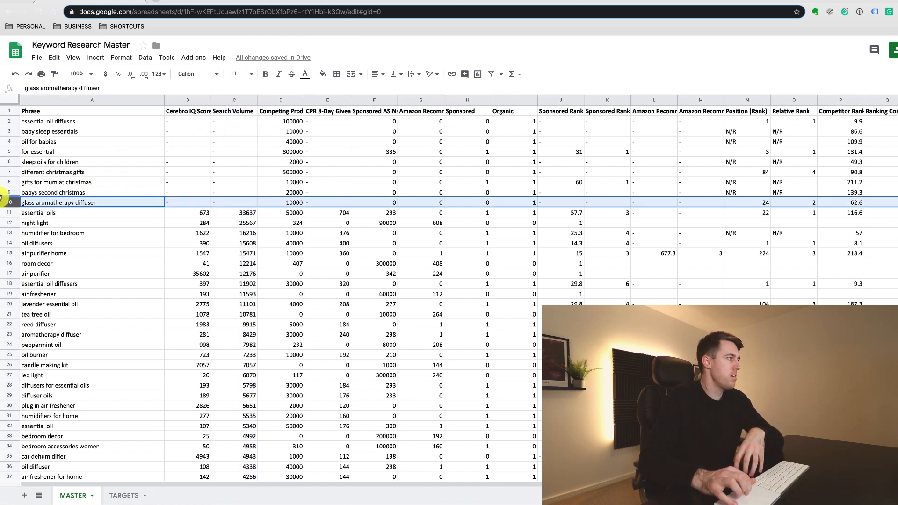
pyautogui.moveTo(8, 201)
pyautogui.mouseDown()
pyautogui.moveTo(8, 176)
pyautogui.moveTo(7, 204)
pyautogui.mouseUp()
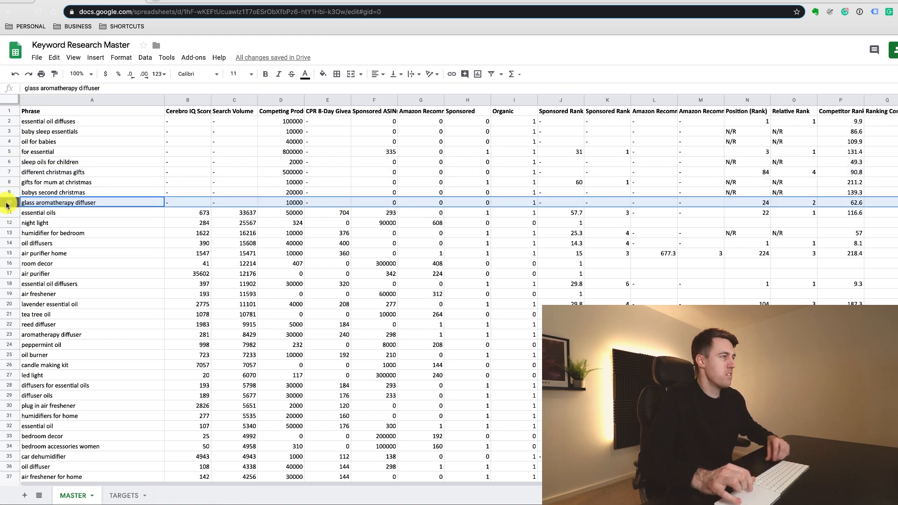
pyautogui.keyDown('shift'); pyautogui.click(12, 121); pyautogui.keyUp('shift')
pyautogui.rightClick(11, 122)
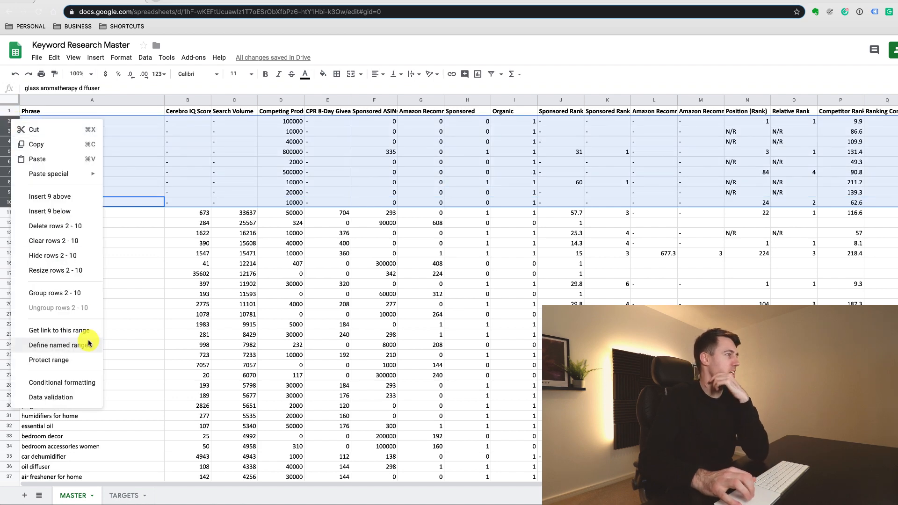
pyautogui.click(72, 226)
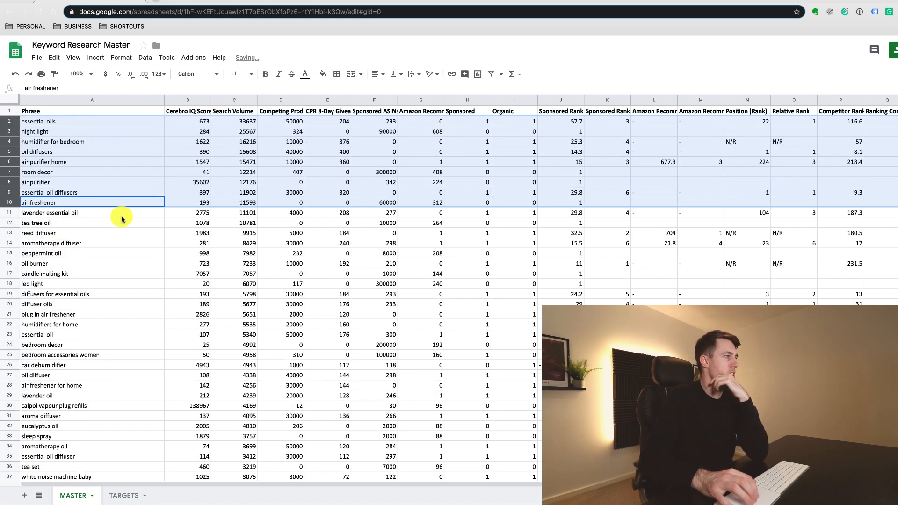
pyautogui.click(253, 203)
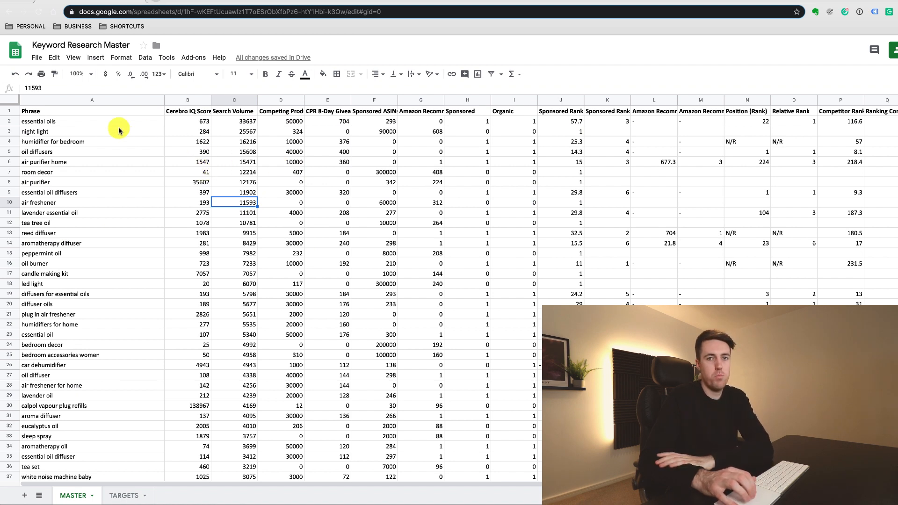
pyautogui.click(93, 122)
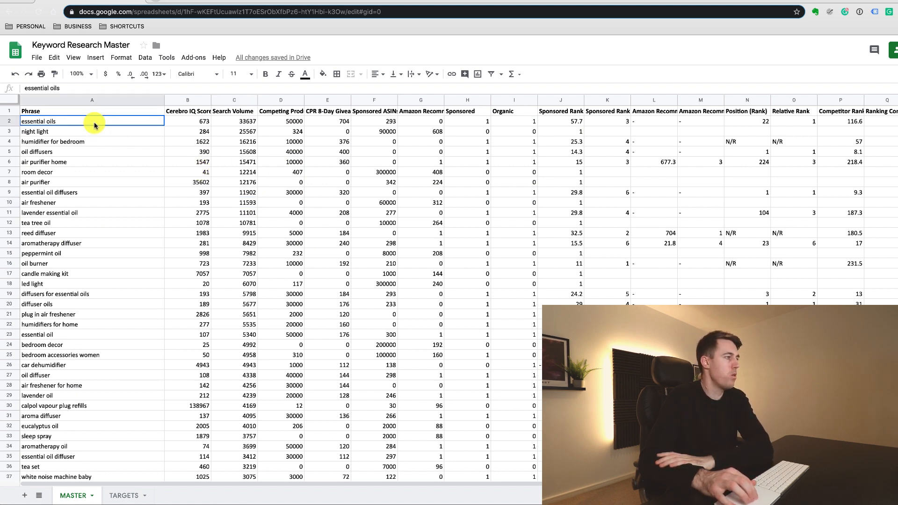
pyautogui.keyDown('shift'); pyautogui.click(91, 325); pyautogui.keyUp('shift')
pyautogui.moveTo(90, 391)
pyautogui.mouseDown()
pyautogui.moveTo(90, 401)
pyautogui.moveTo(89, 390)
pyautogui.mouseUp()
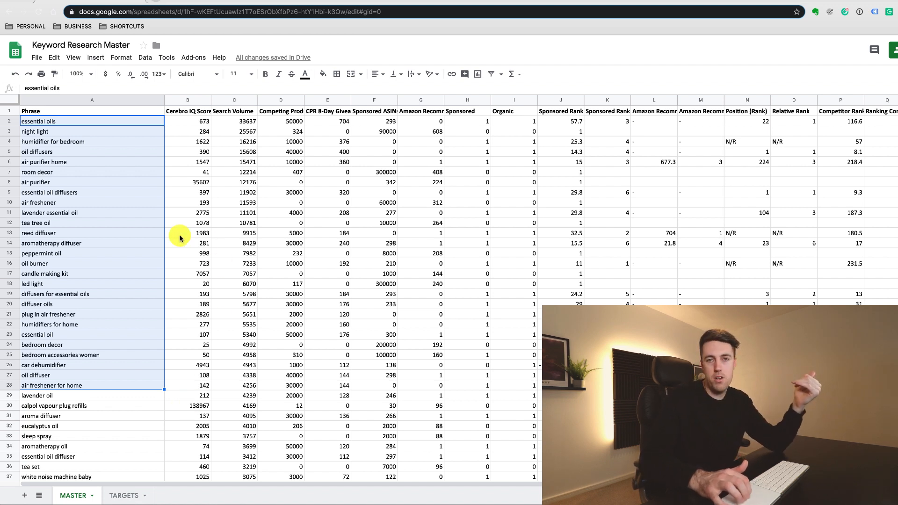
pyautogui.click(96, 263)
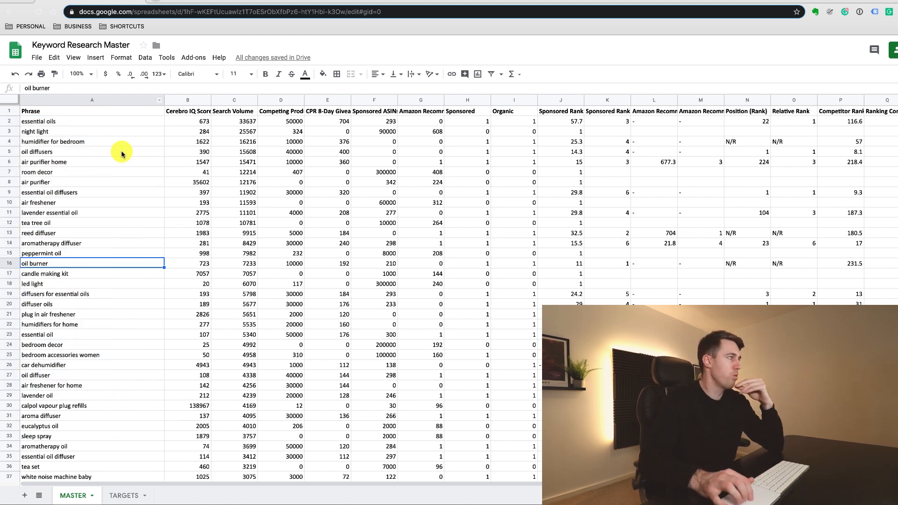
pyautogui.click(86, 122)
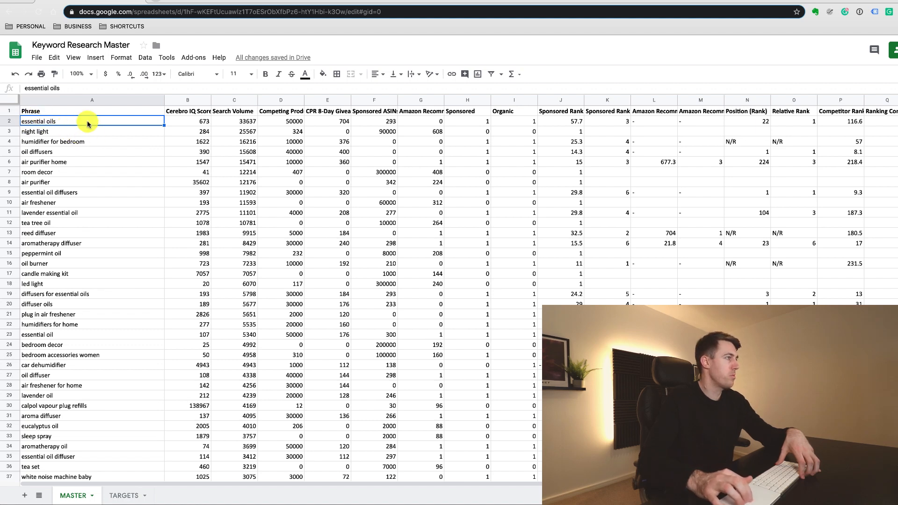
pyautogui.click(64, 133)
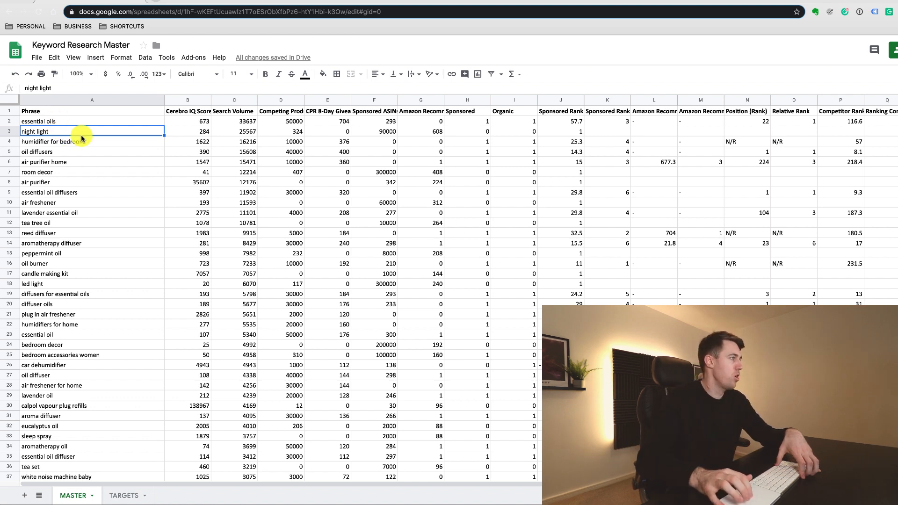
# Copy the phrases oil diffusers, essential oil diffusers, diffusers for essential oils, diffuser oils, oil diffuser, aroma diffuser and essential oil diffuser from the MASTER sheet
pyautogui.click(57, 155)
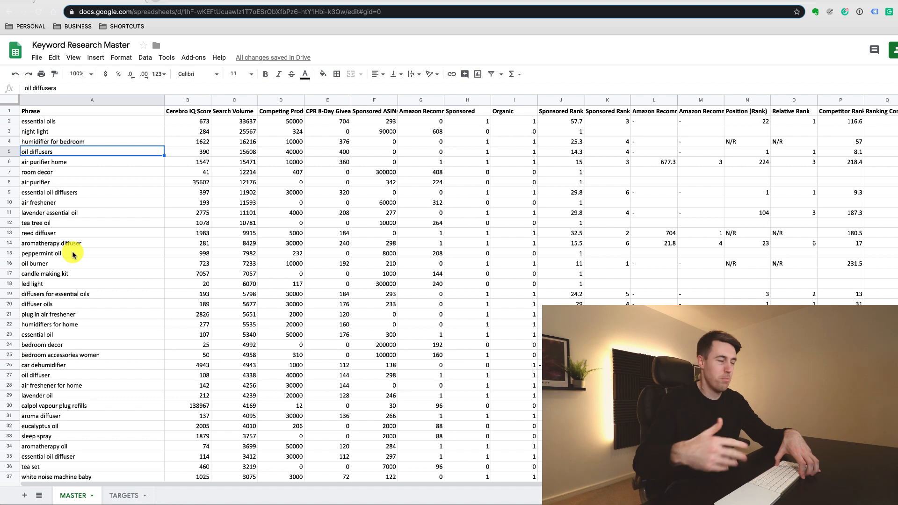
pyautogui.keyDown('super'); pyautogui.click(77, 193); pyautogui.keyUp('super')
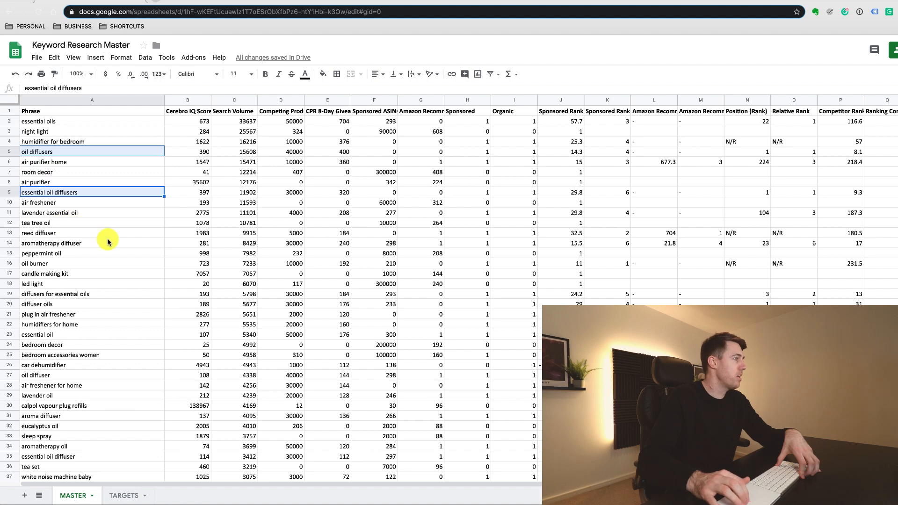
pyautogui.keyDown('ctrl'); pyautogui.click(64, 294); pyautogui.keyUp('ctrl')
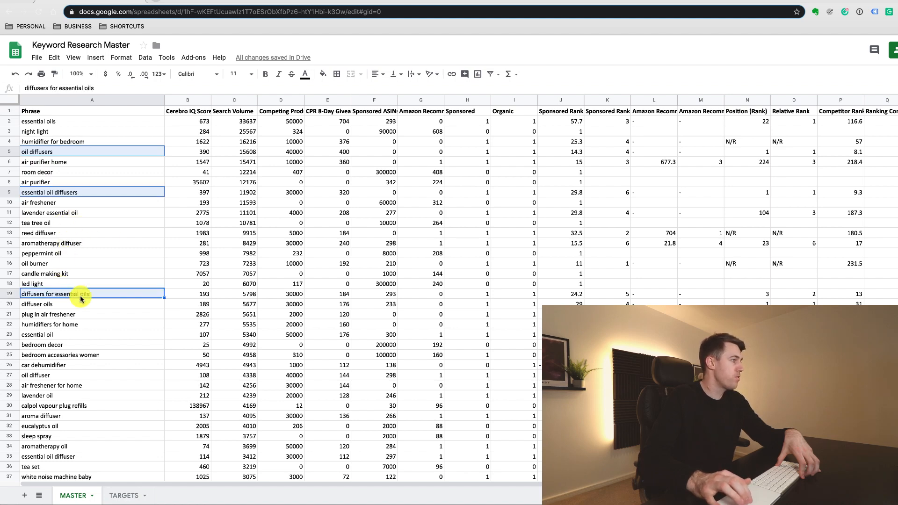
pyautogui.keyDown('ctrl'); pyautogui.click(54, 308); pyautogui.keyUp('ctrl')
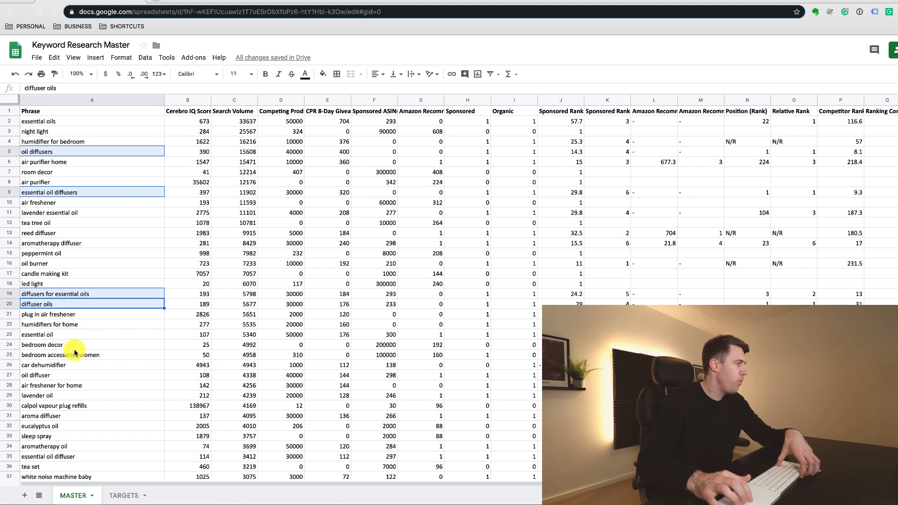
pyautogui.keyDown('ctrl'); pyautogui.click(85, 375); pyautogui.keyUp('ctrl')
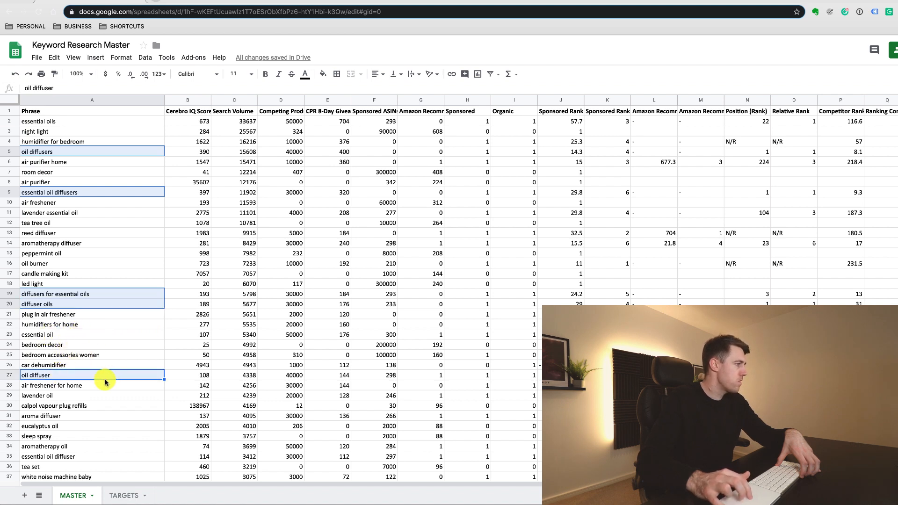
pyautogui.keyDown('ctrl'); pyautogui.click(82, 419); pyautogui.keyUp('ctrl')
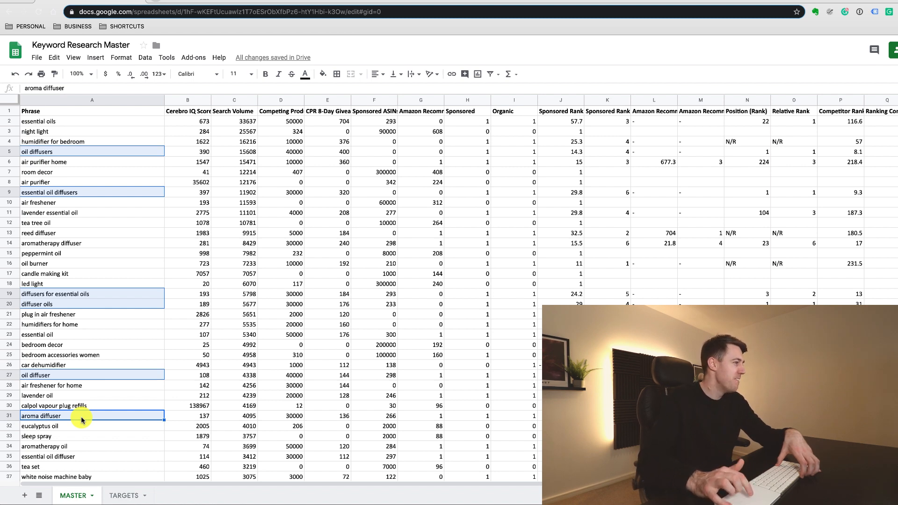
pyautogui.keyDown('ctrl'); pyautogui.click(60, 457); pyautogui.keyUp('ctrl')
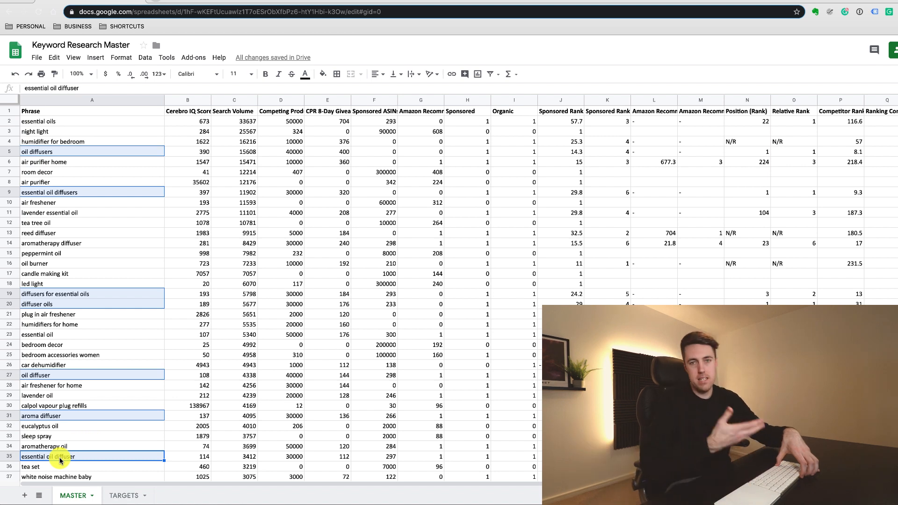
pyautogui.press('super+c')
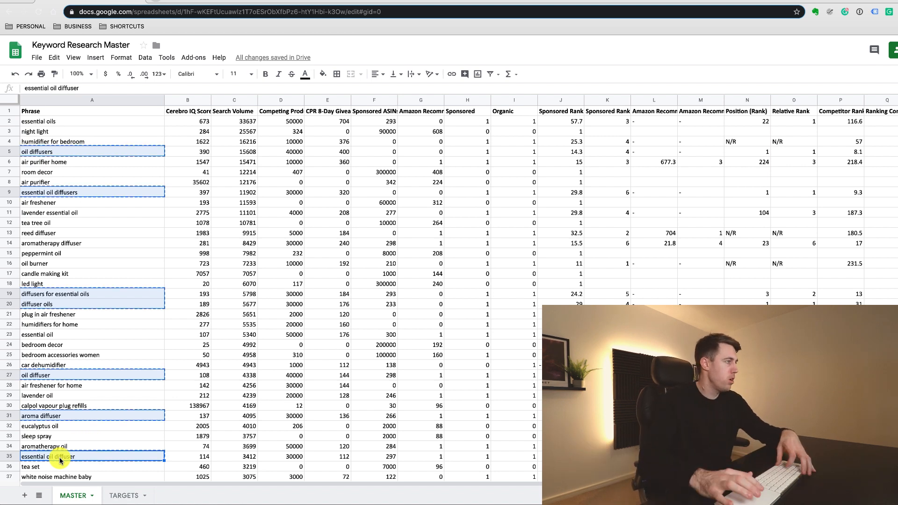
# Paste the copied phrases into LIST 1: CORE PHRASES on the TARGETS sheet, starting at cell B4
pyautogui.click(124, 496)
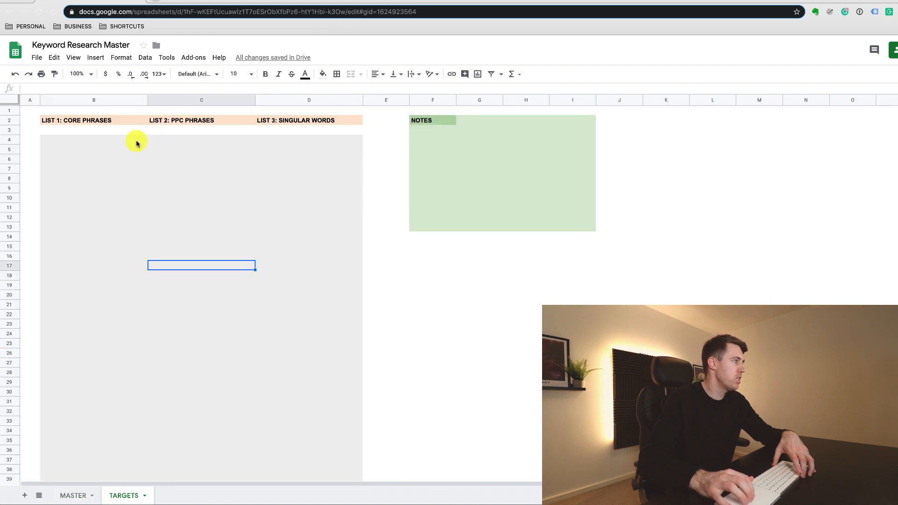
pyautogui.click(94, 140)
pyautogui.press('super+v')
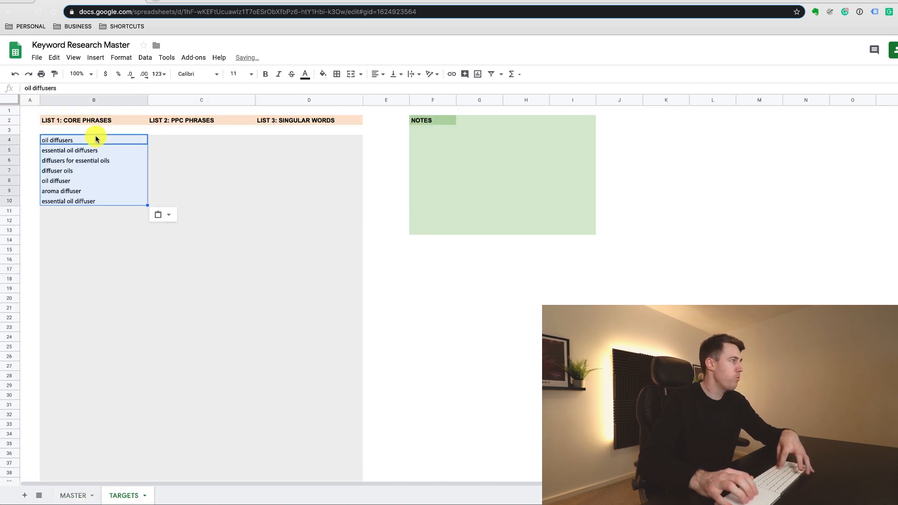
pyautogui.click(192, 286)
# Fill the pasted core phrases in B4 to B10 with the light grey of the surrounding list area
pyautogui.moveTo(66, 142); pyautogui.dragTo(66, 200)
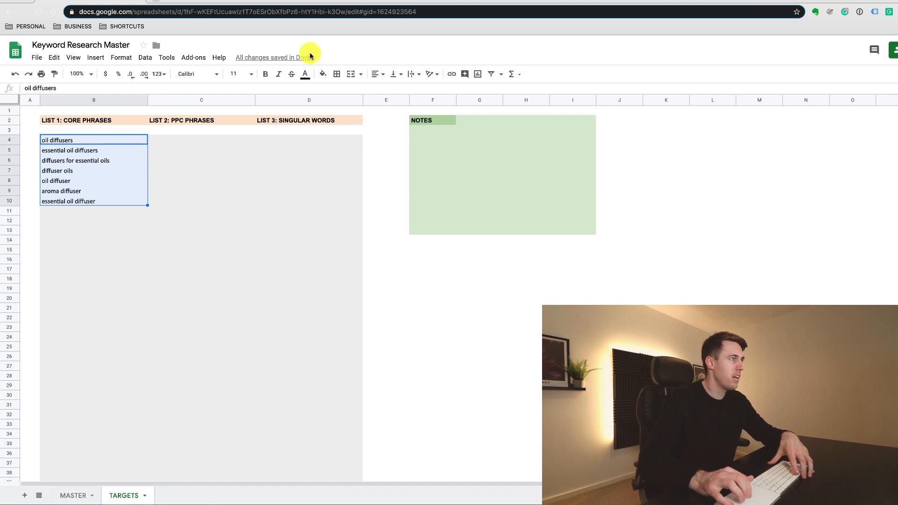
pyautogui.click(323, 73)
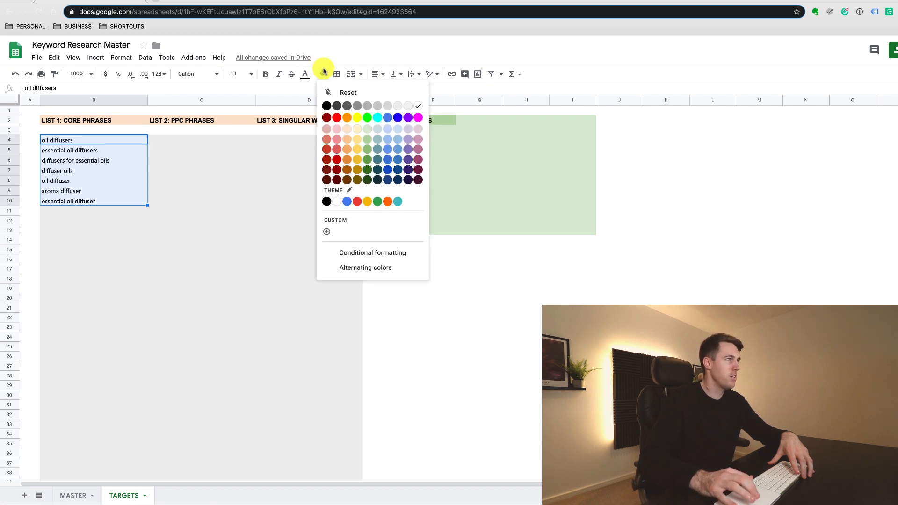
pyautogui.click(394, 106)
pyautogui.click(237, 183)
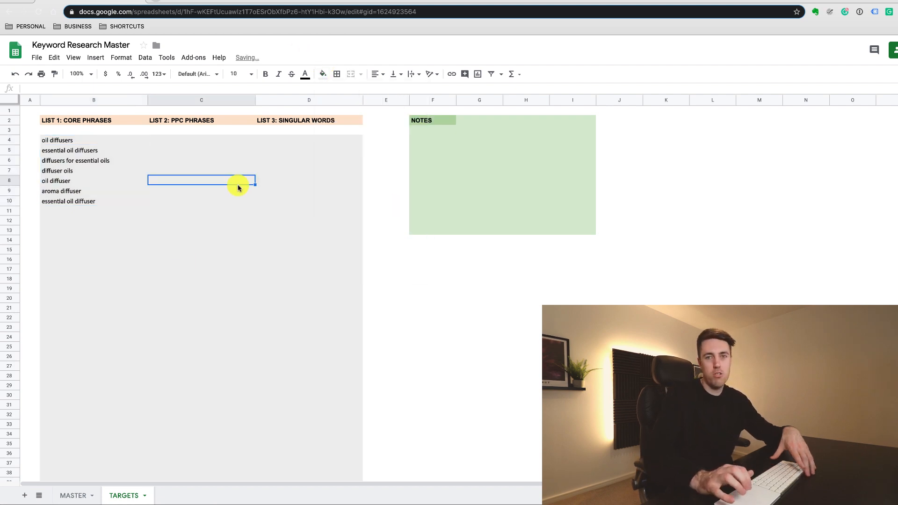
# Review the core phrases, the lower-volume MASTER keywords and the empty PPC Phrases and Singular Words lists on the TARGETS sheet
pyautogui.moveTo(65, 141); pyautogui.dragTo(66, 201)
pyautogui.click(181, 192)
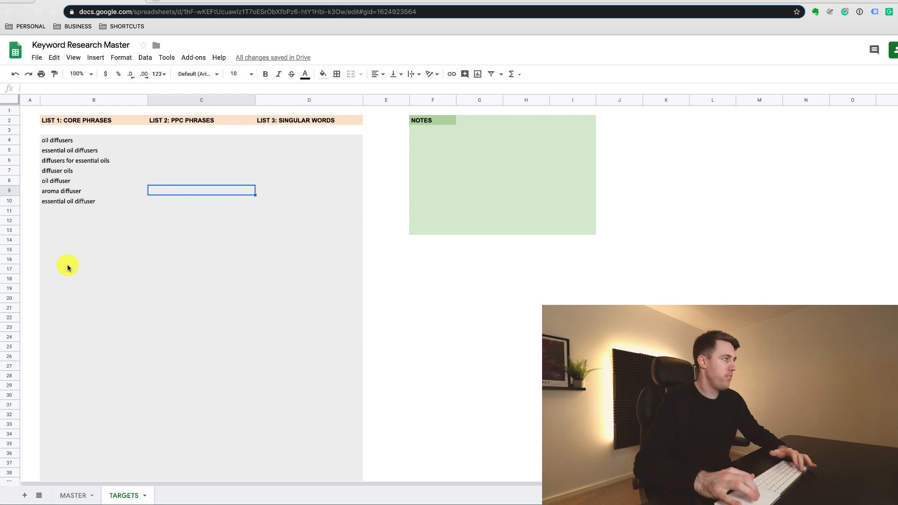
pyautogui.click(73, 495)
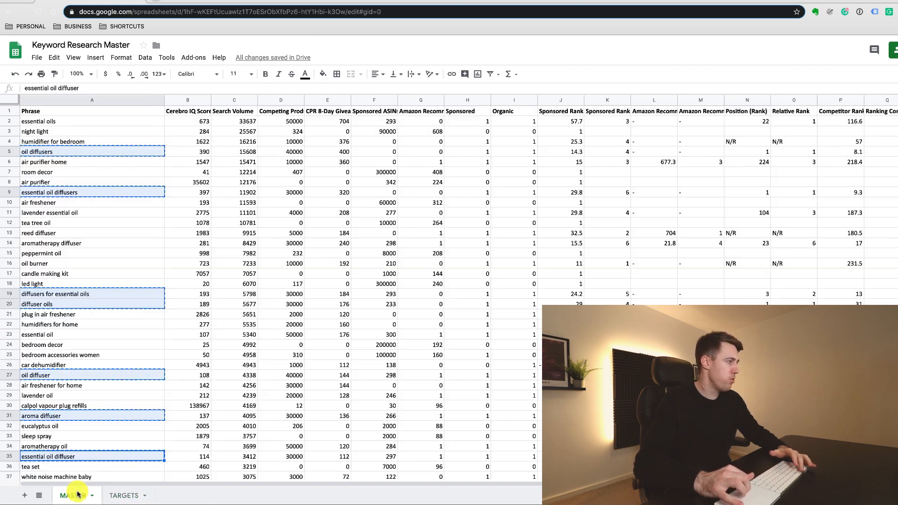
pyautogui.scroll(-3, 105, 398)
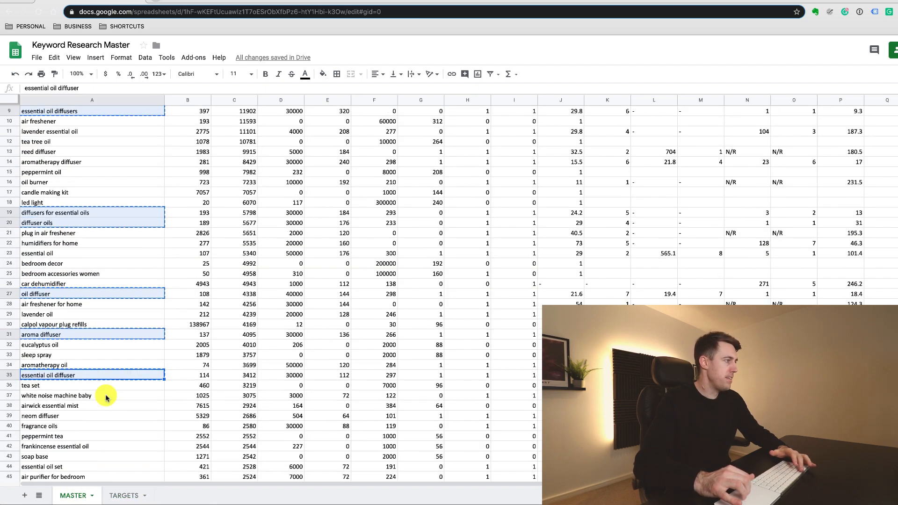
pyautogui.click(72, 396)
pyautogui.moveTo(69, 405); pyautogui.dragTo(72, 327)
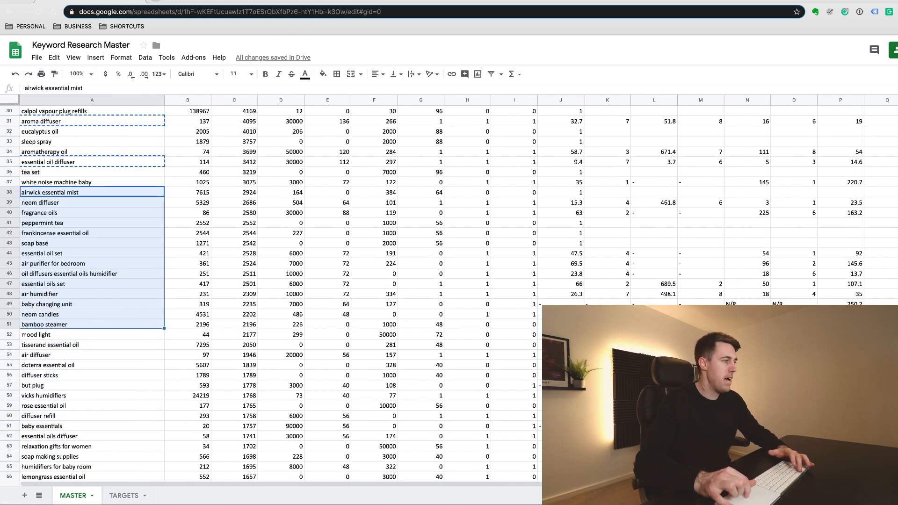
pyautogui.click(119, 498)
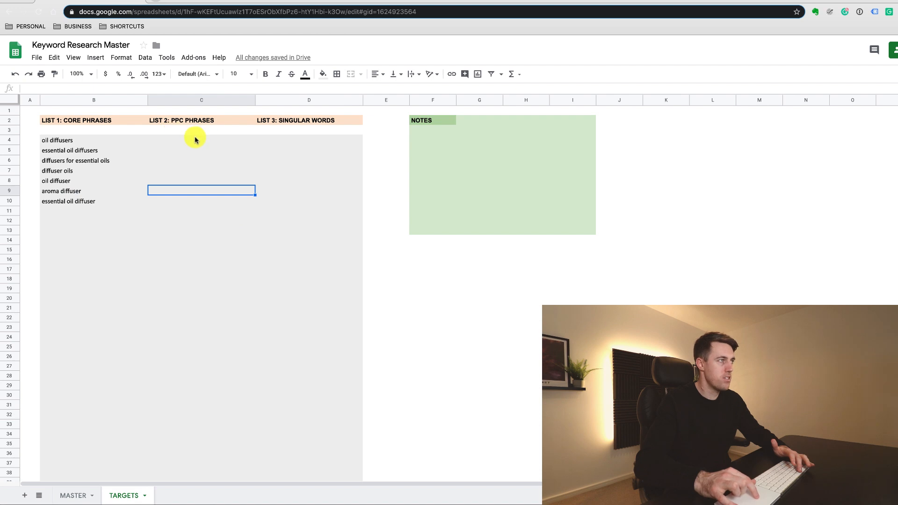
pyautogui.moveTo(194, 139); pyautogui.dragTo(199, 345)
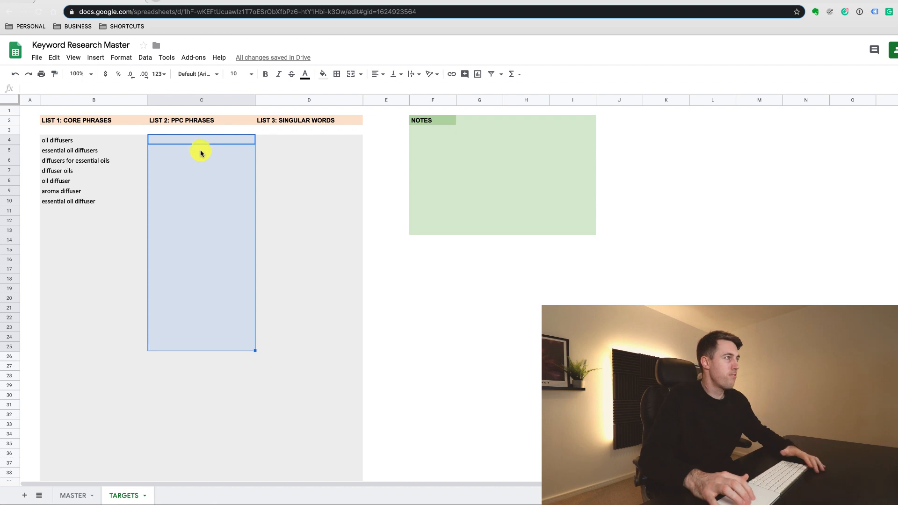
pyautogui.click(301, 144)
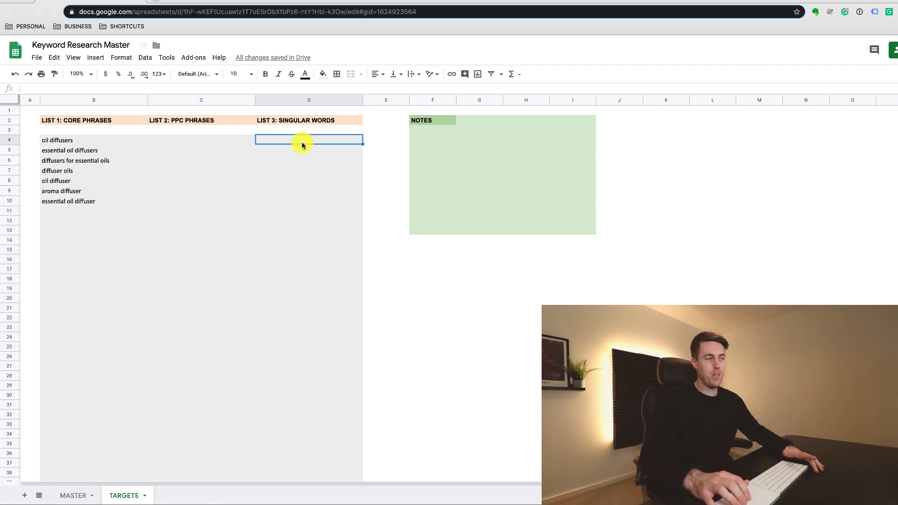
pyautogui.moveTo(210, 140); pyautogui.dragTo(206, 330)
pyautogui.click(322, 268)
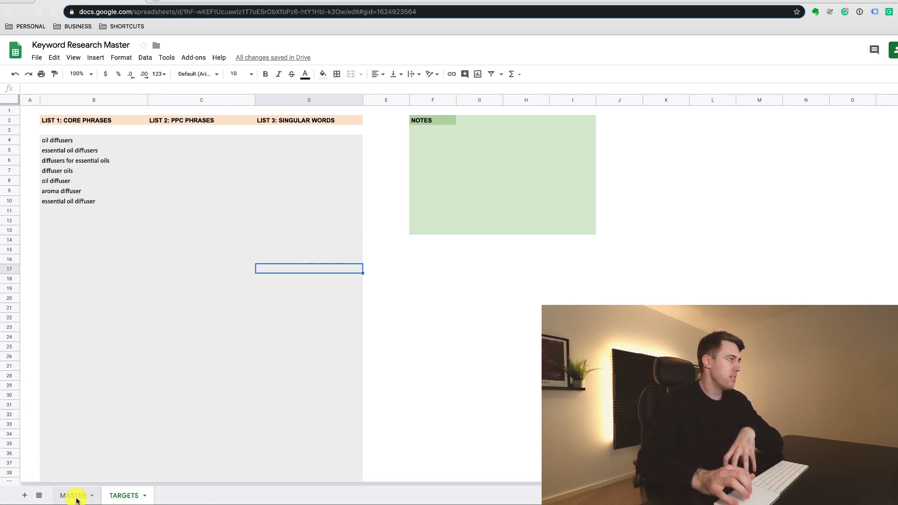
# Copy all phrases in column A of the MASTER sheet, from essential oils in A2 down to bamboo dehumidifier in A579
pyautogui.click(76, 497)
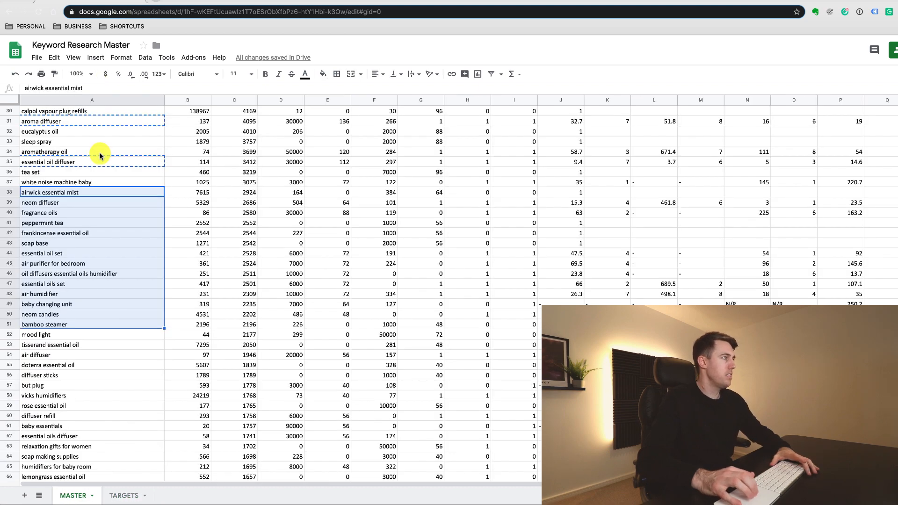
pyautogui.scroll(10, 117, 237)
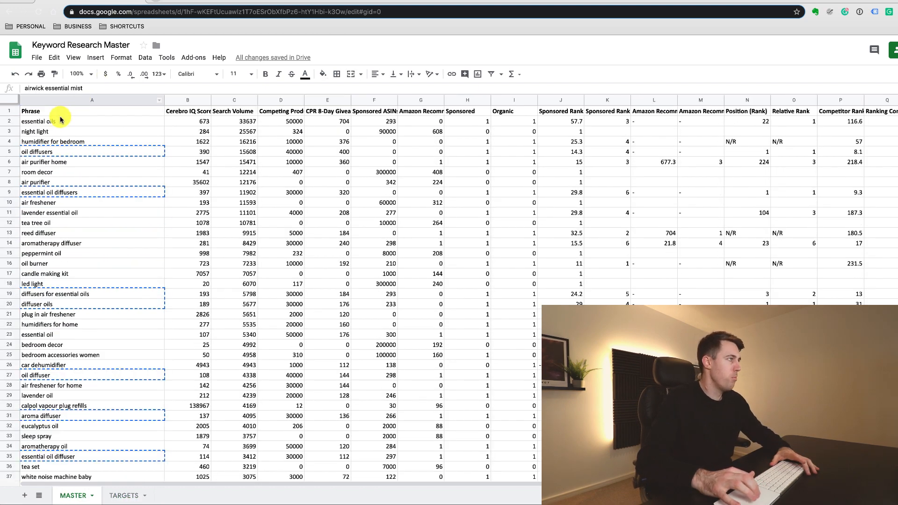
pyautogui.click(61, 121)
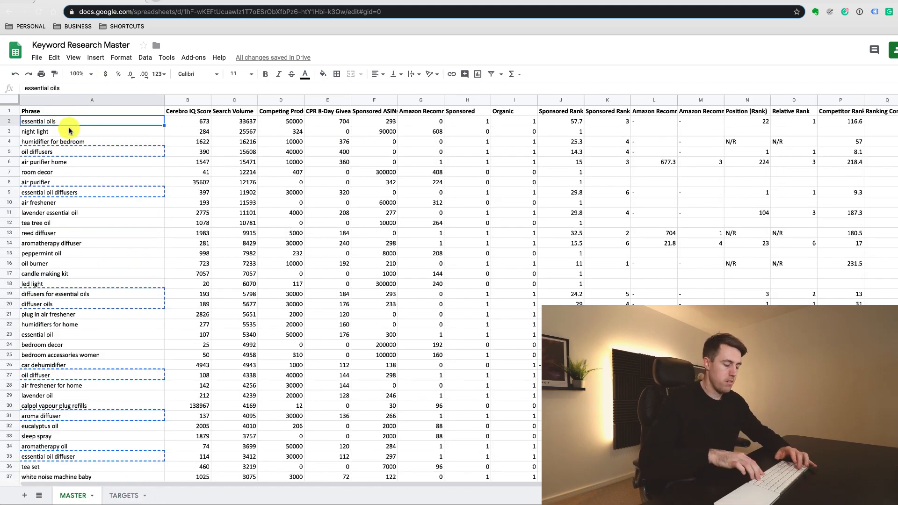
pyautogui.press('super+shift+Down')
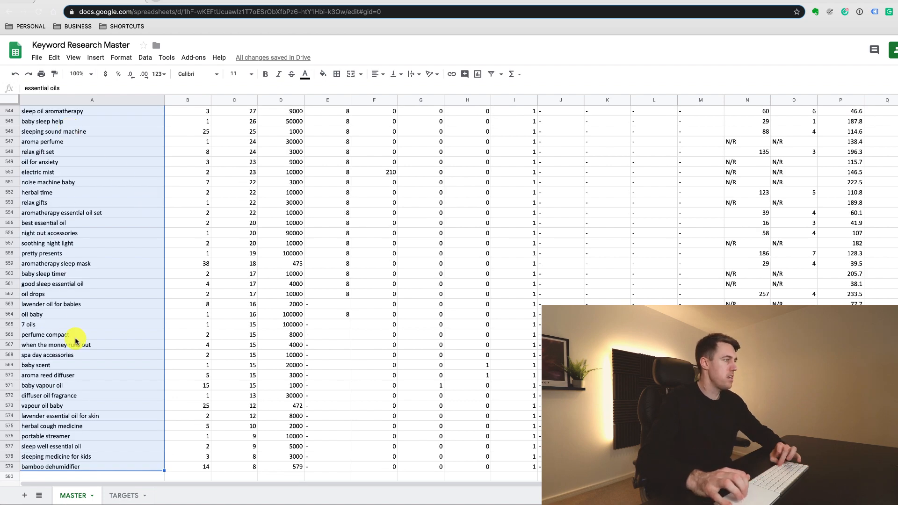
pyautogui.press('super+c')
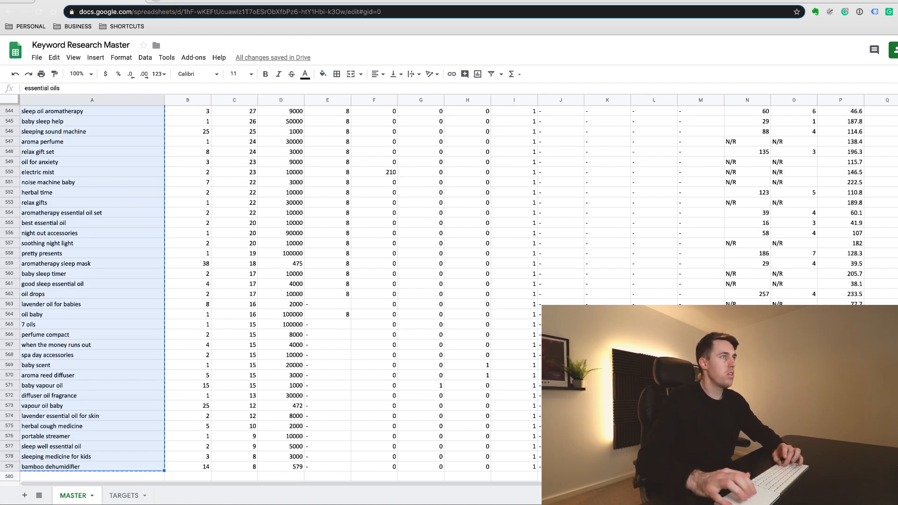
# Switch to Helium 10, open the Frankenstein keyword processor and paste the copied phrases as the original keywords
pyautogui.click(155, 1)
pyautogui.click(153, 1)
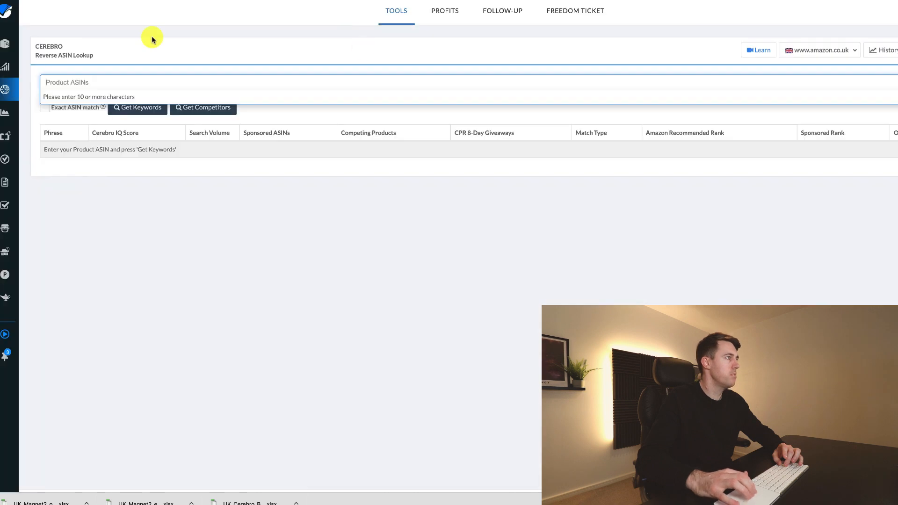
pyautogui.moveTo(7, 111)
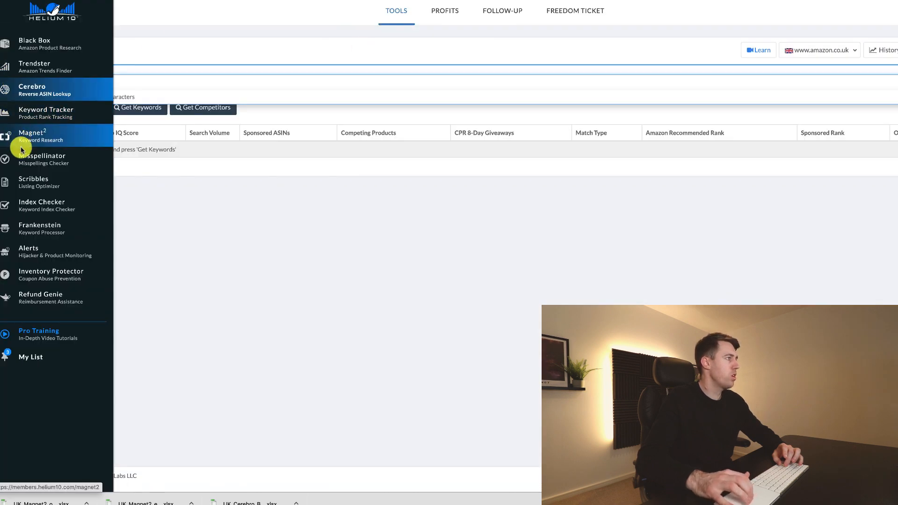
pyautogui.click(54, 233)
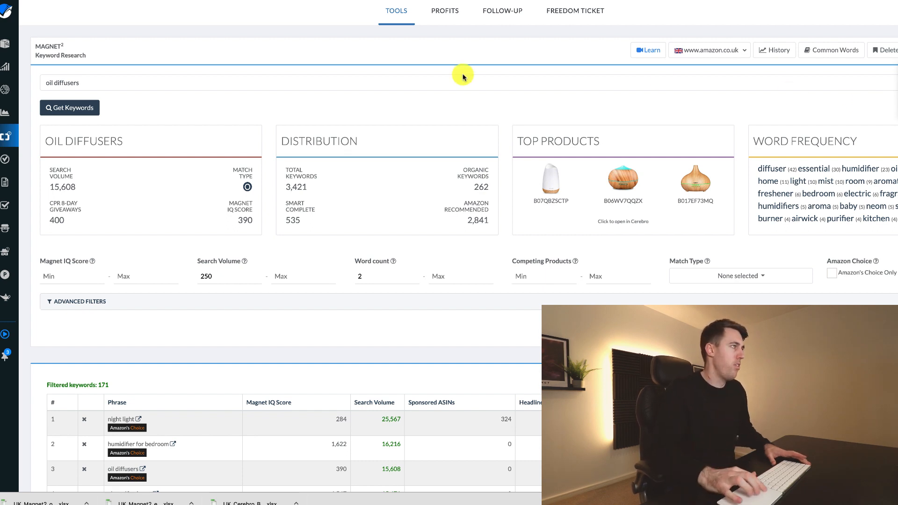
pyautogui.click(421, 1)
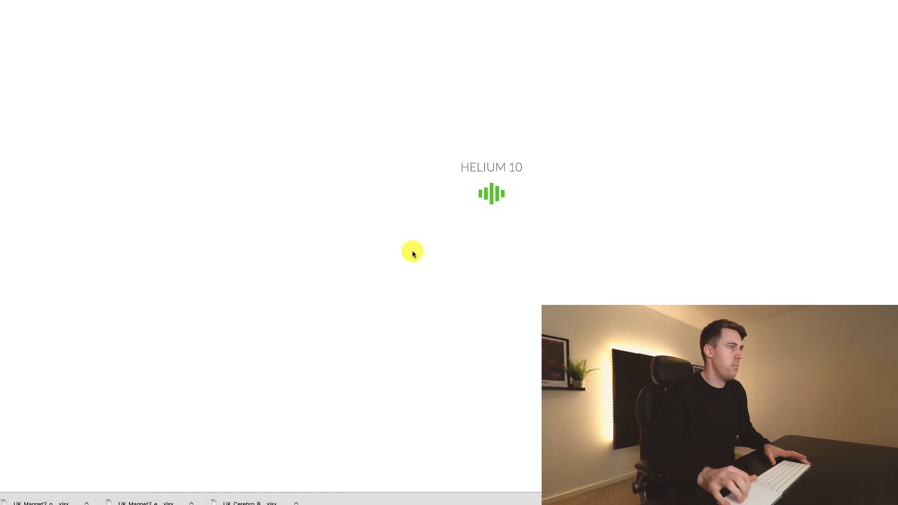
pyautogui.click(194, 158)
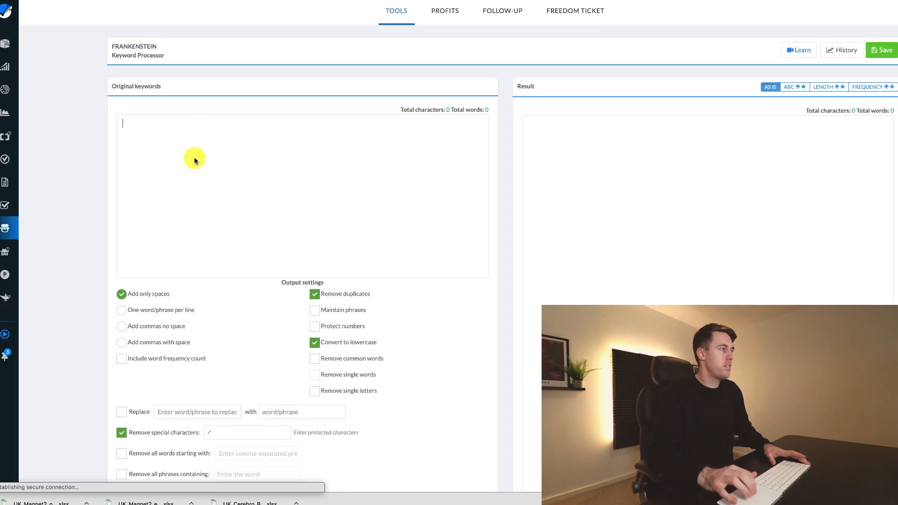
pyautogui.press('super+v')
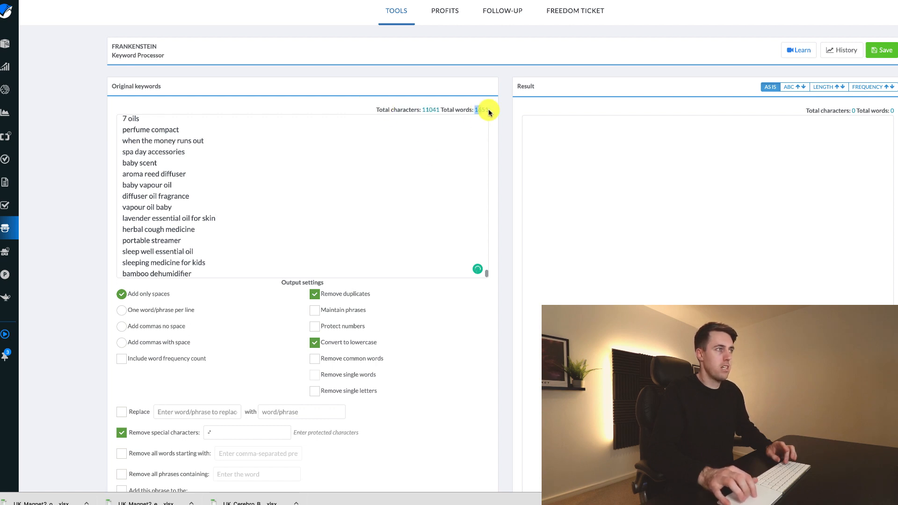
pyautogui.click(365, 206)
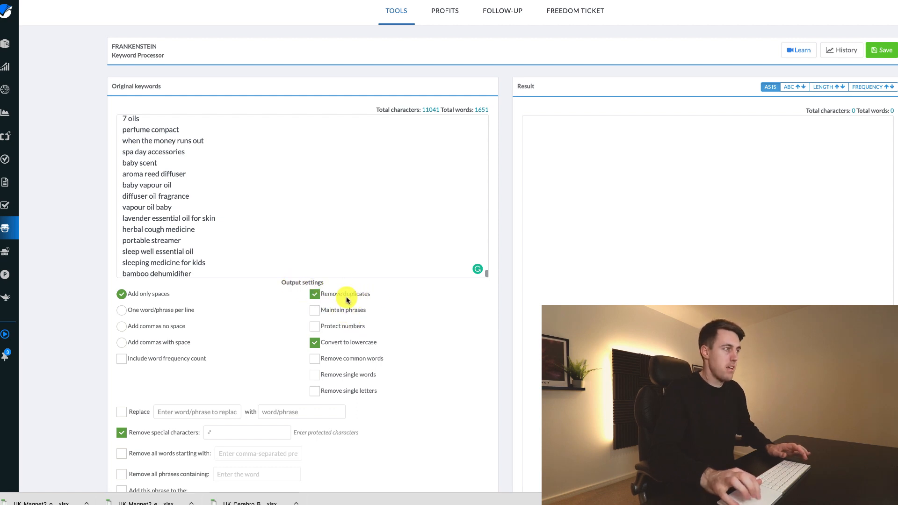
# Set the Frankenstein output to also remove common words and single letters, with one word/phrase per line
pyautogui.scroll(-1, 374, 330)
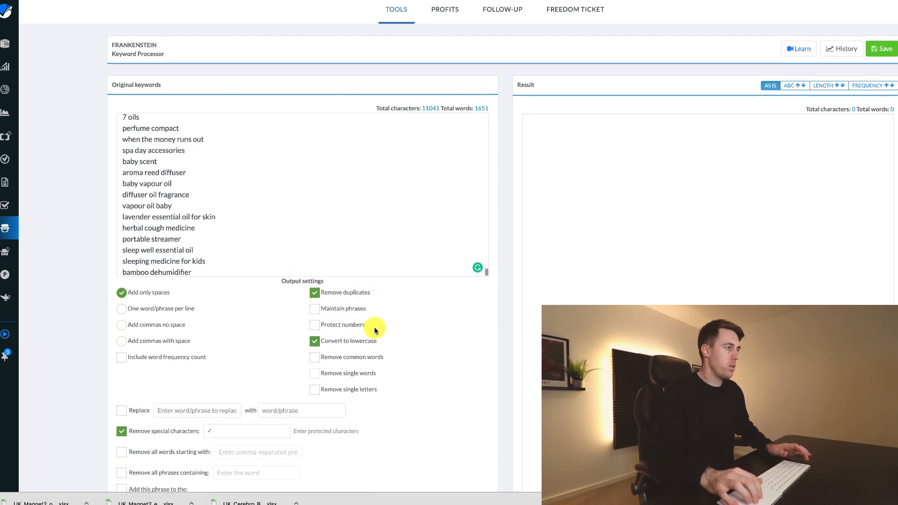
pyautogui.click(315, 338)
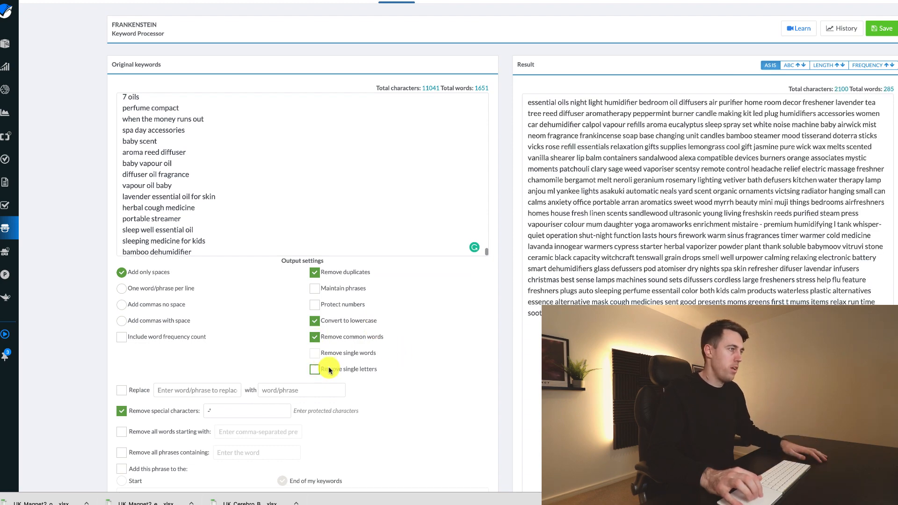
pyautogui.click(314, 370)
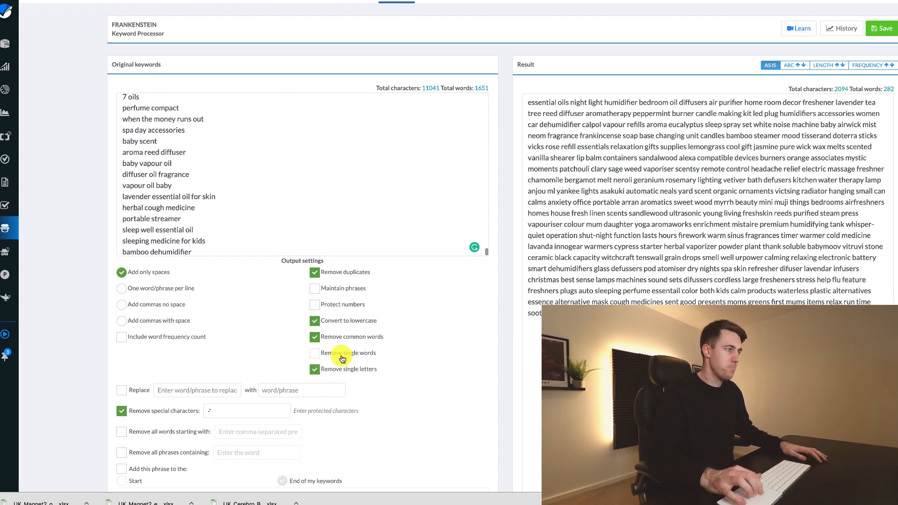
pyautogui.click(121, 289)
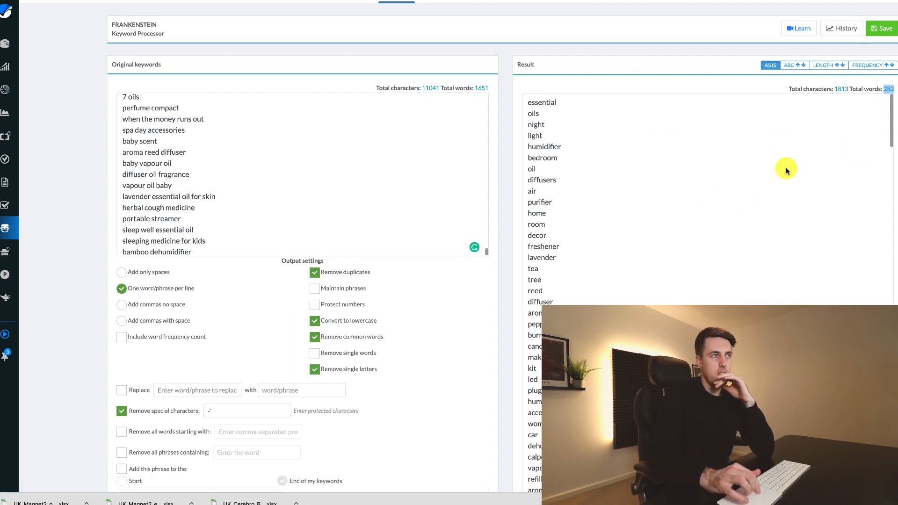
pyautogui.click(728, 215)
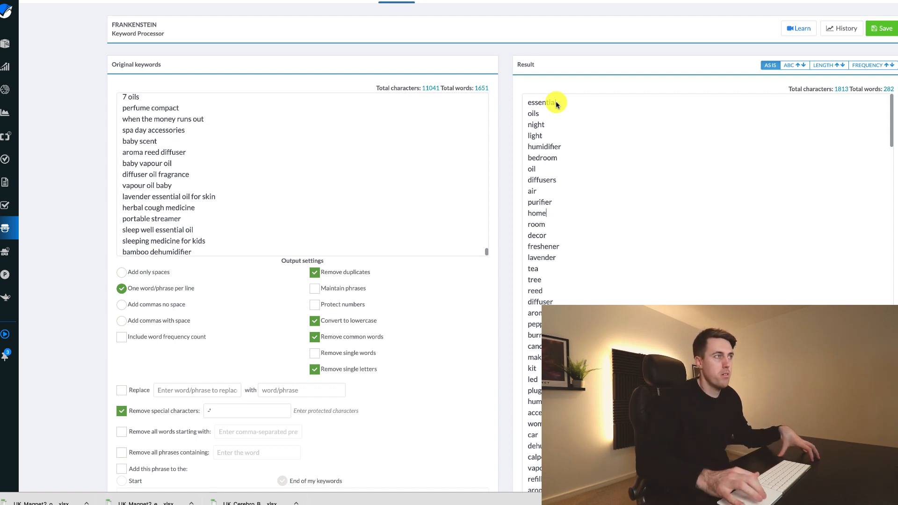
# Delete the word humidifier and its empty line from the Frankenstein result list
pyautogui.doubleClick(543, 147)
pyautogui.press('BackSpace')
pyautogui.press('BackSpace')
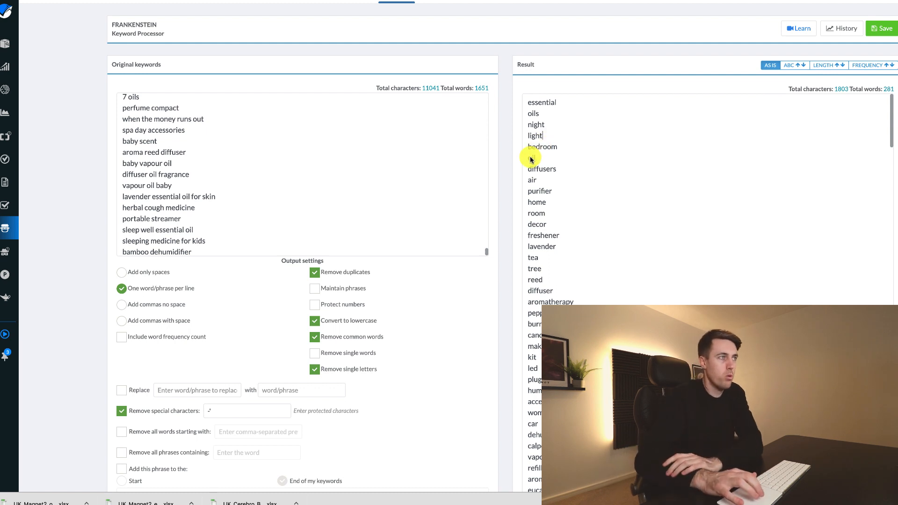
# Review the words in the Frankenstein result, such as home, room and freshener, for relevance to the product
pyautogui.moveTo(525, 202); pyautogui.dragTo(556, 205)
pyautogui.click(530, 213)
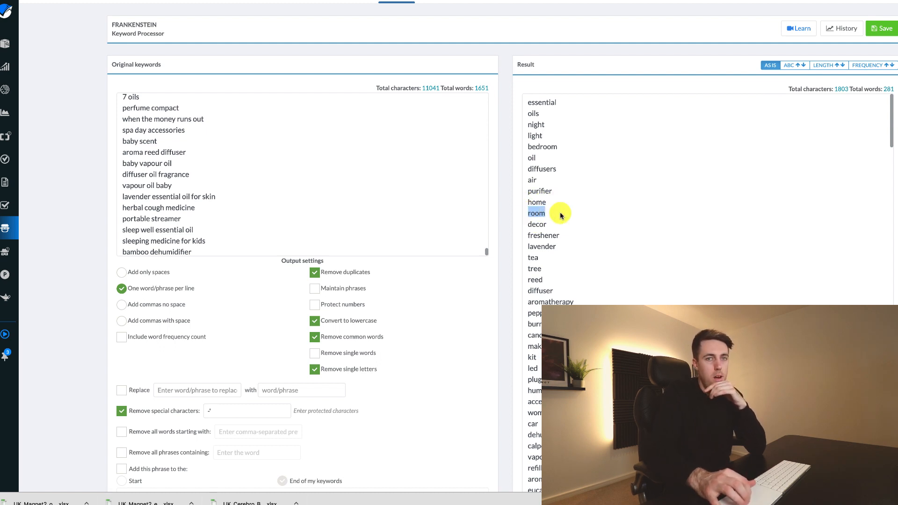
pyautogui.moveTo(529, 215); pyautogui.dragTo(562, 235)
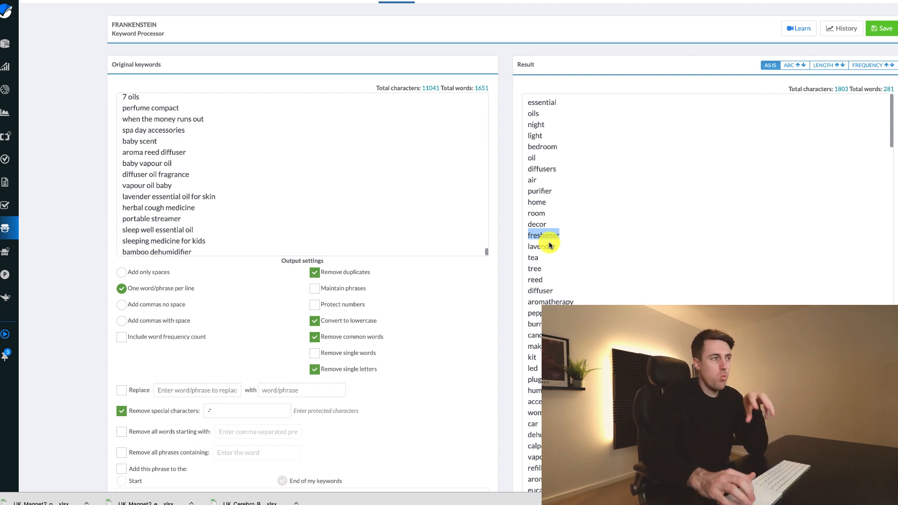
pyautogui.click(540, 246)
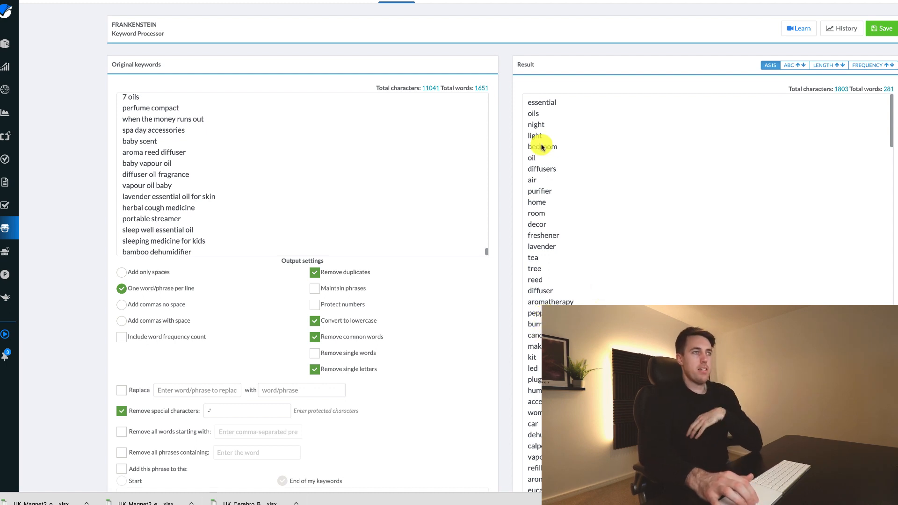
pyautogui.moveTo(534, 107); pyautogui.dragTo(561, 325)
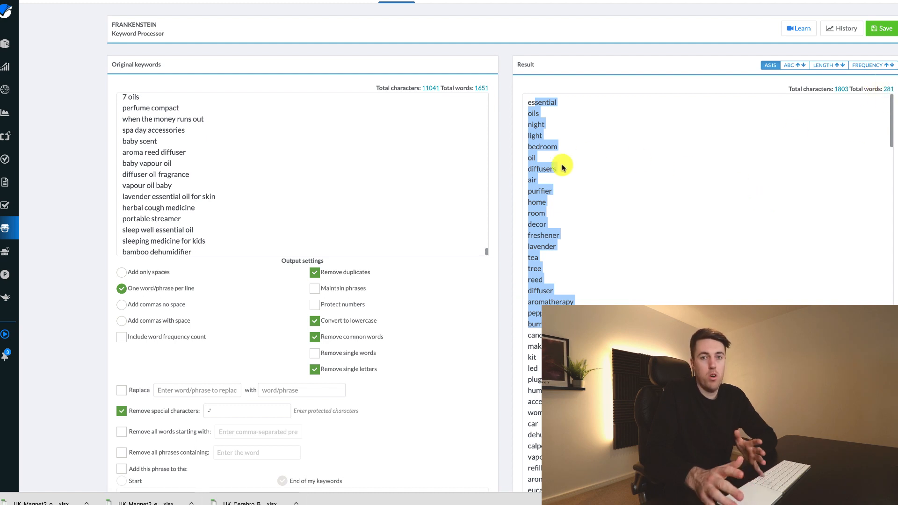
pyautogui.click(538, 368)
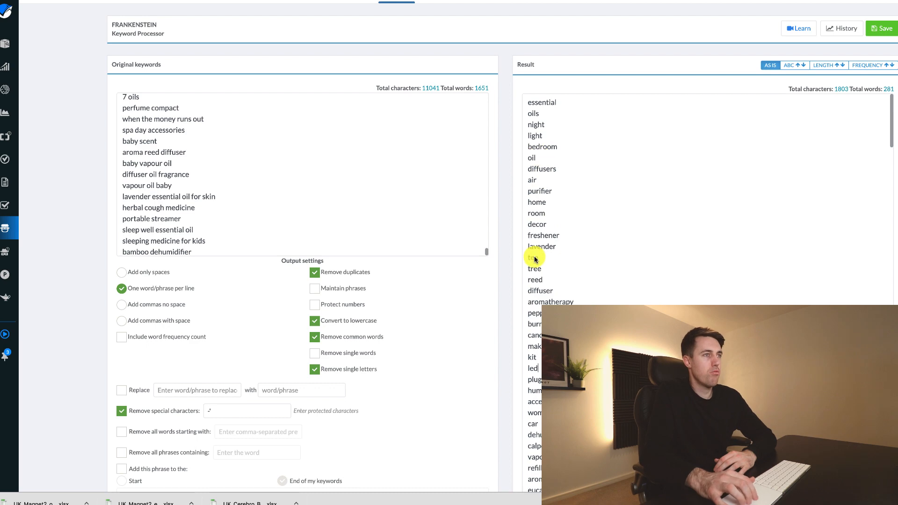
pyautogui.scroll(-15, 535, 256)
pyautogui.scroll(-15, 535, 258)
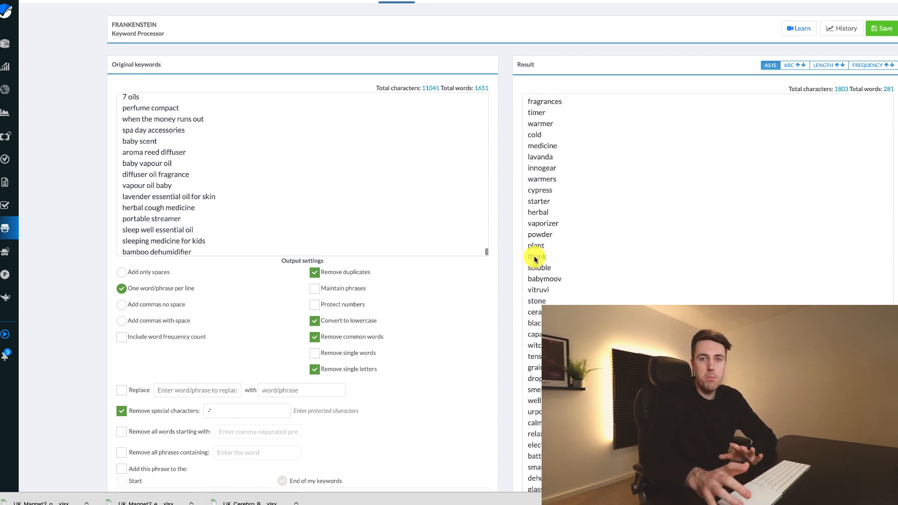
pyautogui.scroll(-5, 535, 259)
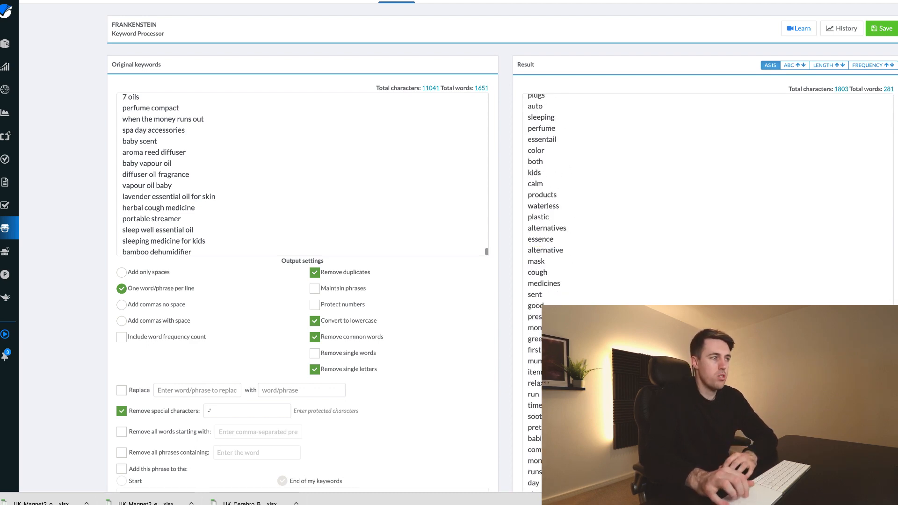
pyautogui.scroll(20, 538, 368)
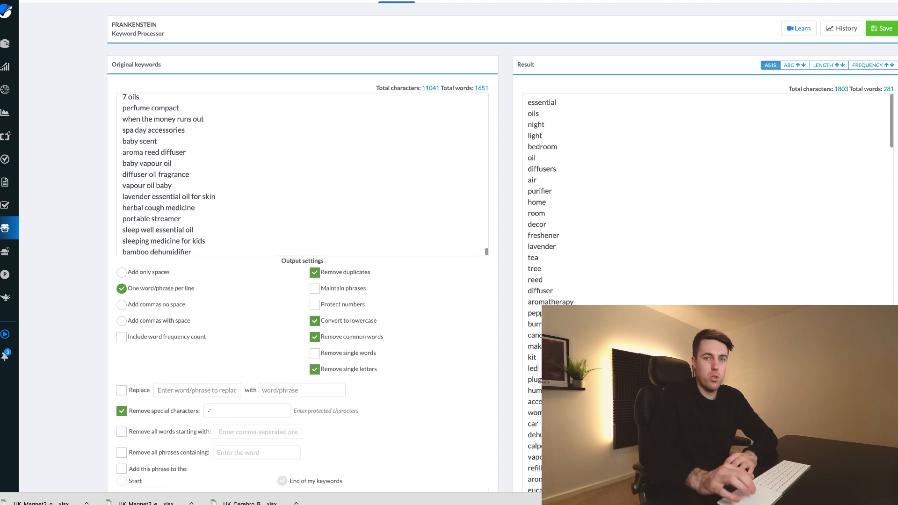
# Copy the whole Frankenstein result into LIST 3: SINGULAR WORDS on the TARGETS sheet of Keyword Research Master, starting at cell D4
pyautogui.scroll(2, 538, 368)
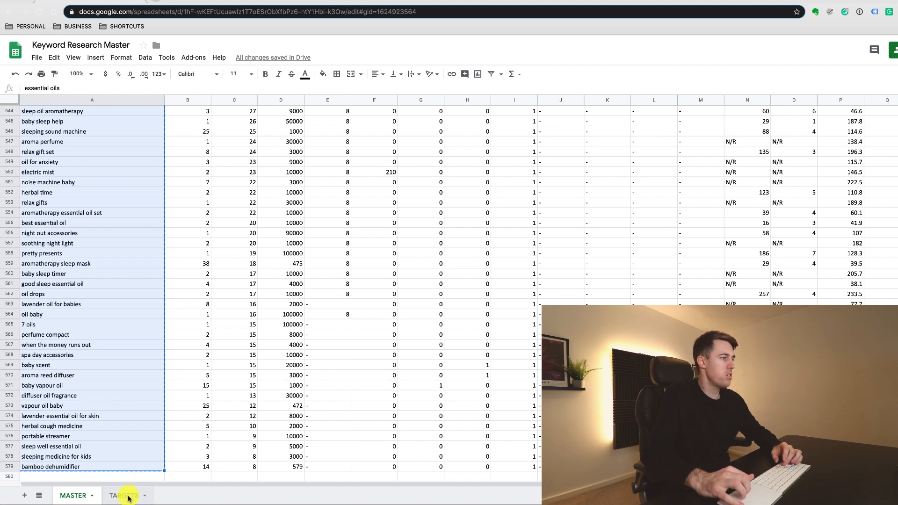
pyautogui.click(128, 497)
pyautogui.click(293, 140)
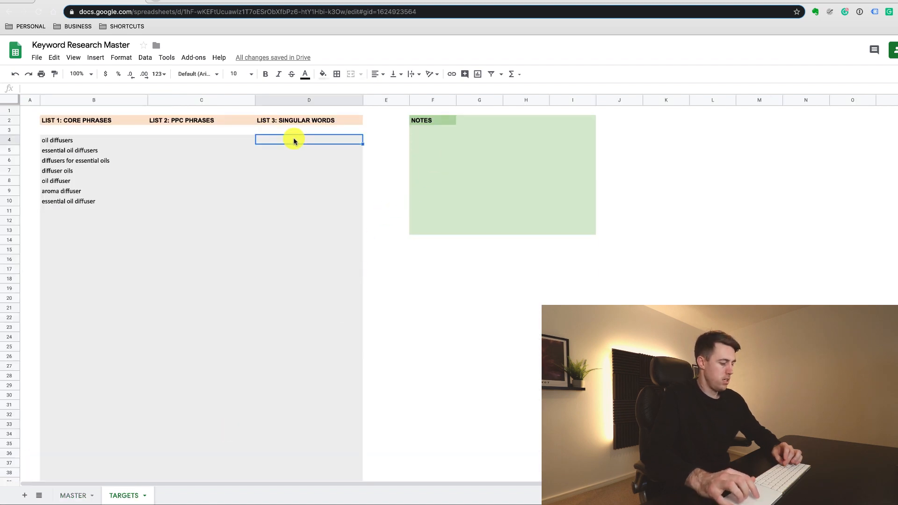
pyautogui.press('super+v')
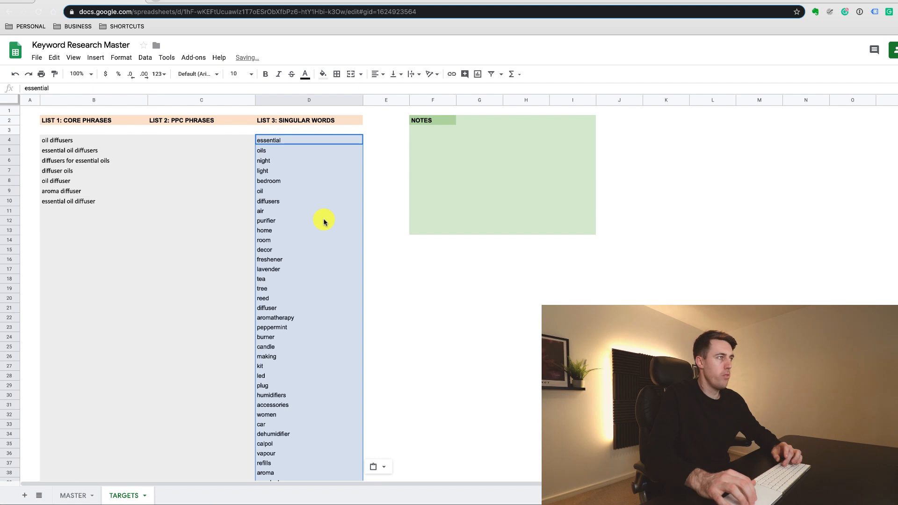
pyautogui.click(234, 203)
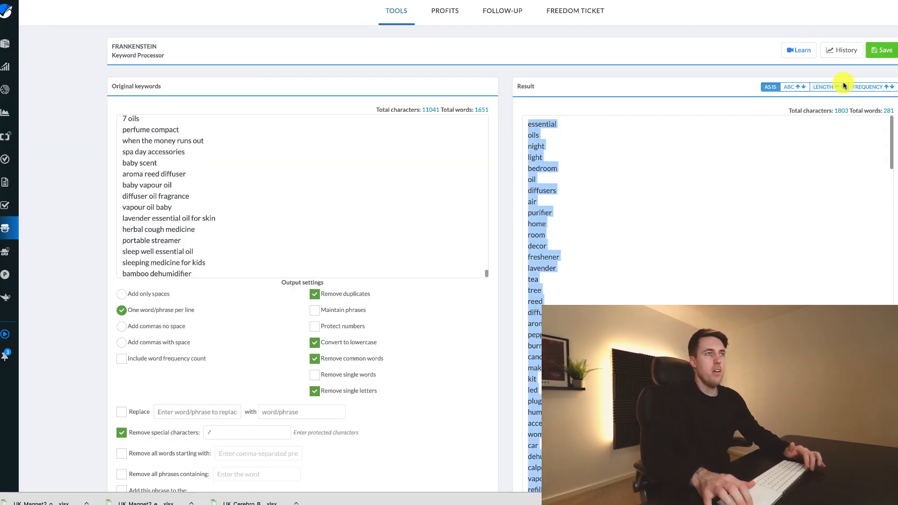
pyautogui.scroll(-2, 845, 86)
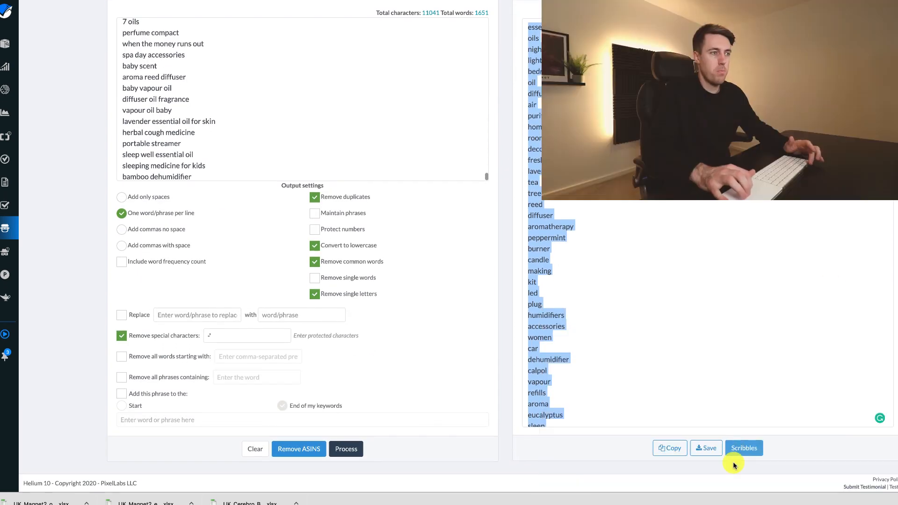
pyautogui.click(736, 452)
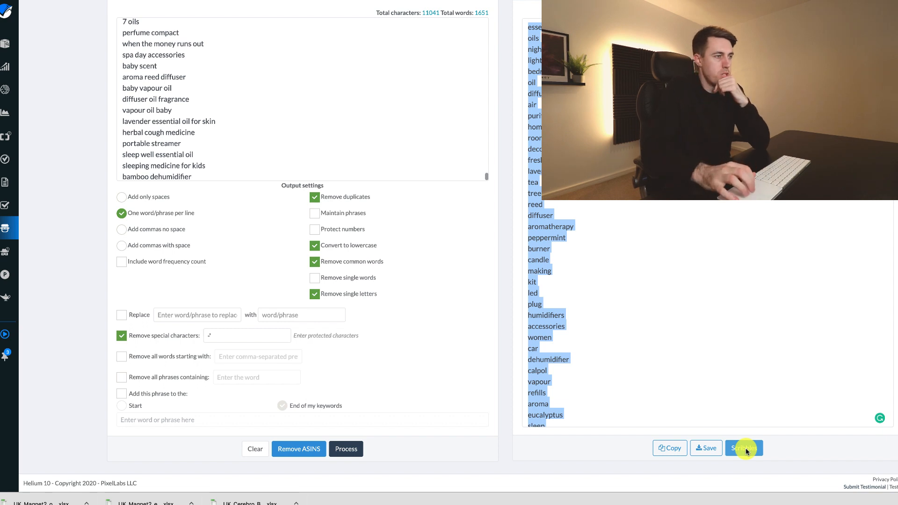
pyautogui.click(748, 452)
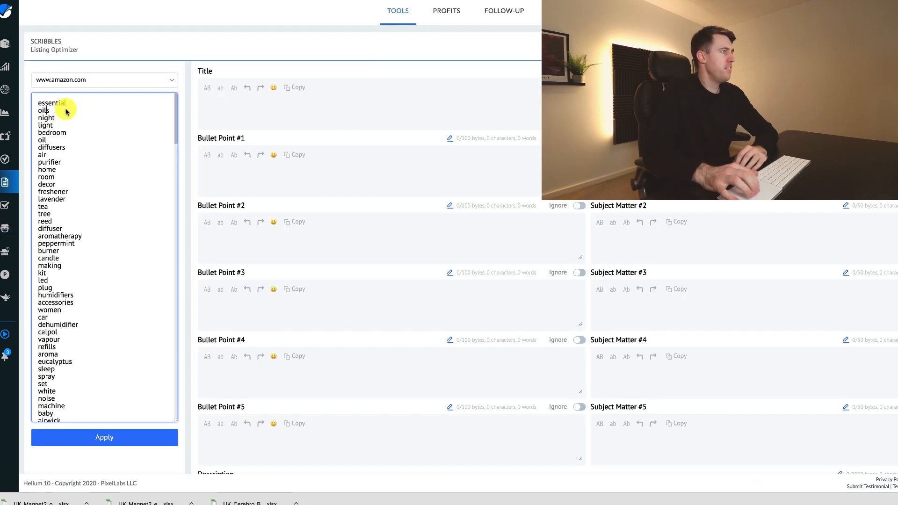
pyautogui.click(67, 111)
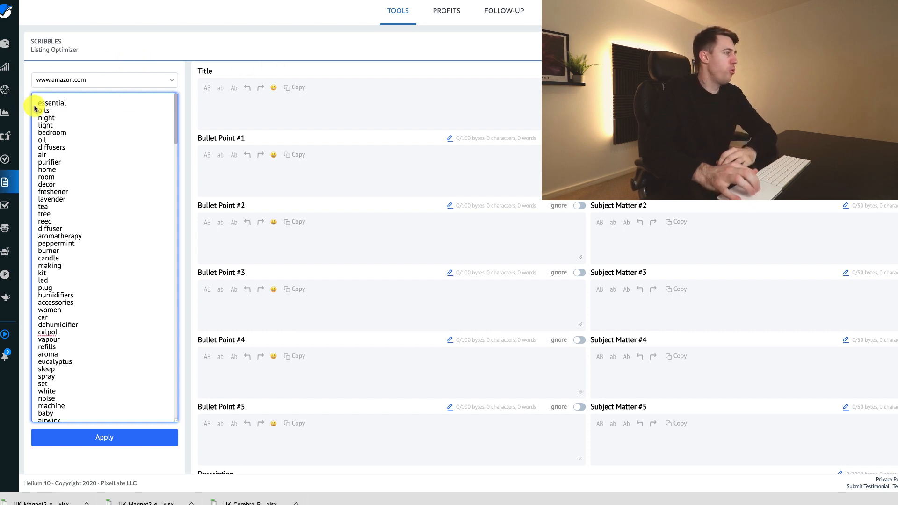
pyautogui.click(112, 83)
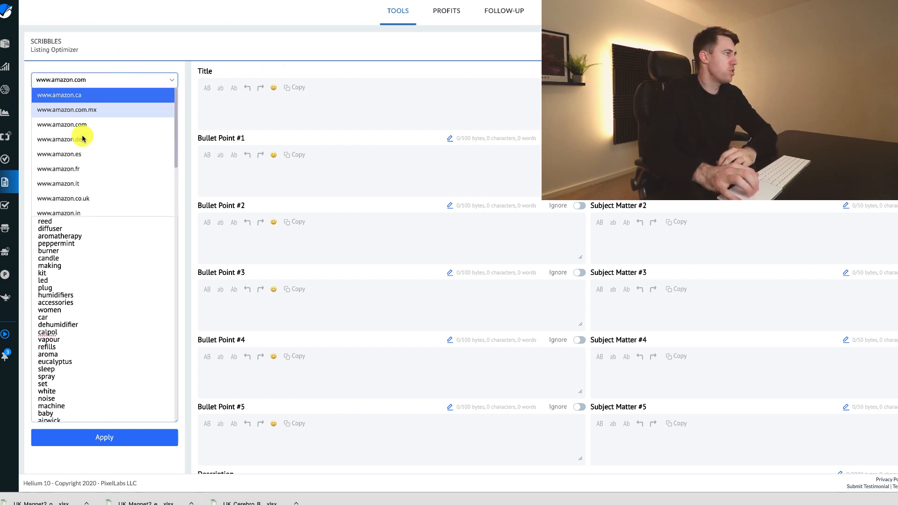
pyautogui.click(94, 199)
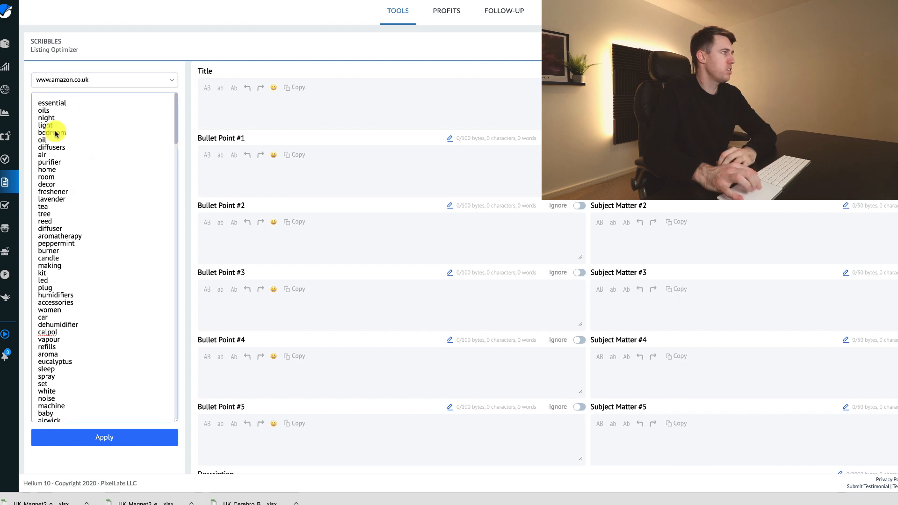
# Copy the LIST 1: CORE PHRASES entries from the TARGETS sheet, insert them above essential in the Scribbles keyword list, and apply the list
pyautogui.click(37, 107)
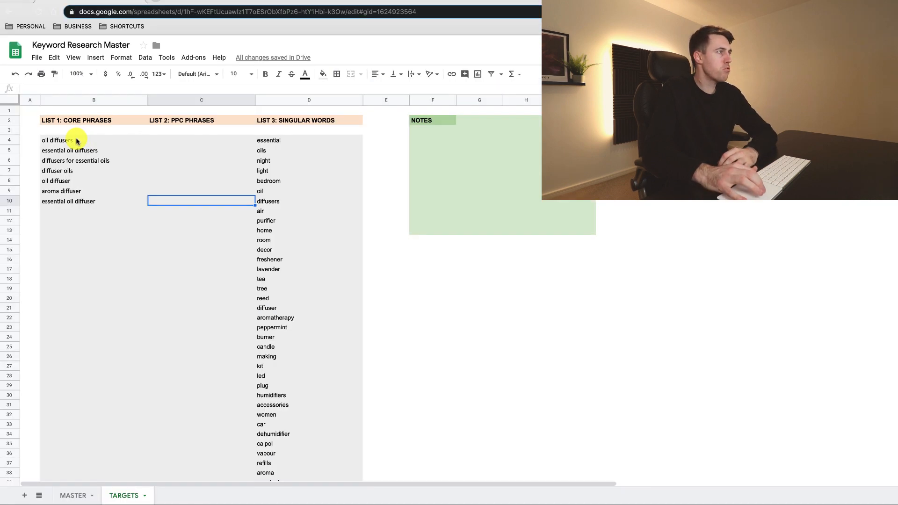
pyautogui.moveTo(77, 137); pyautogui.dragTo(69, 201)
pyautogui.press('super+c')
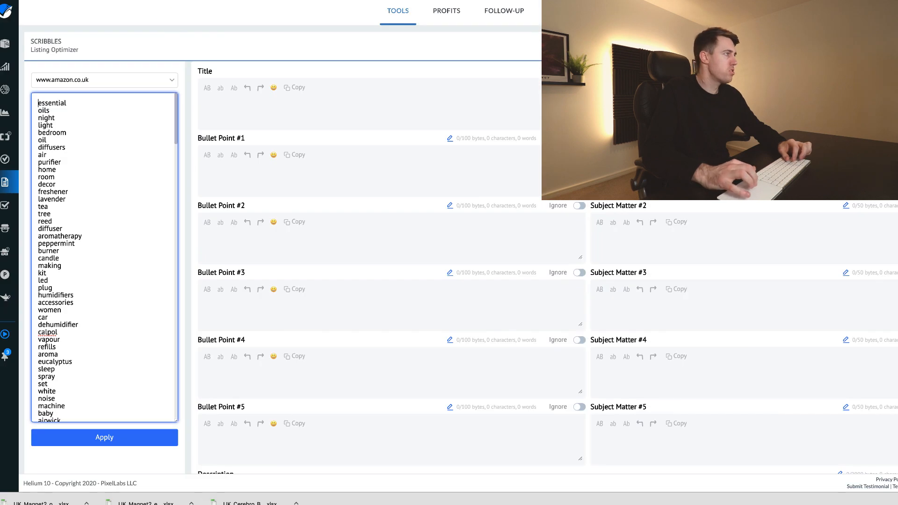
pyautogui.moveTo(56, 111)
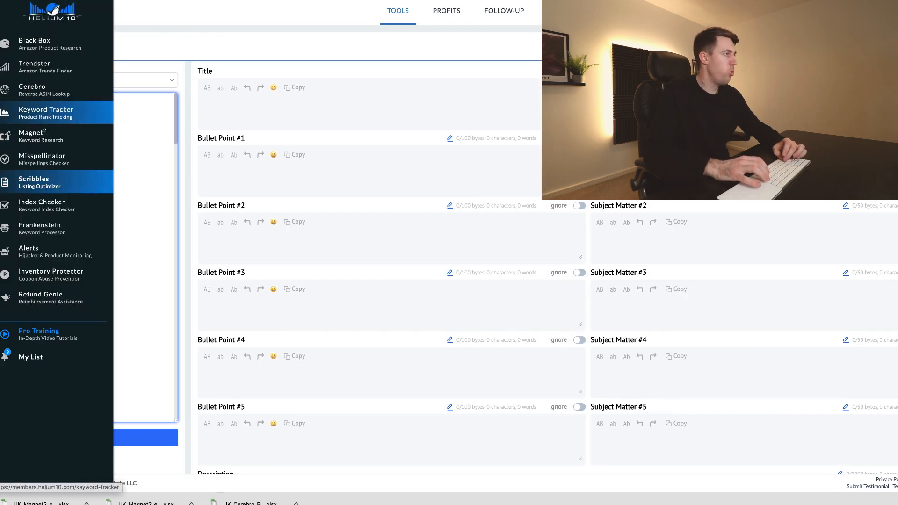
pyautogui.click(120, 100)
pyautogui.press('super+v')
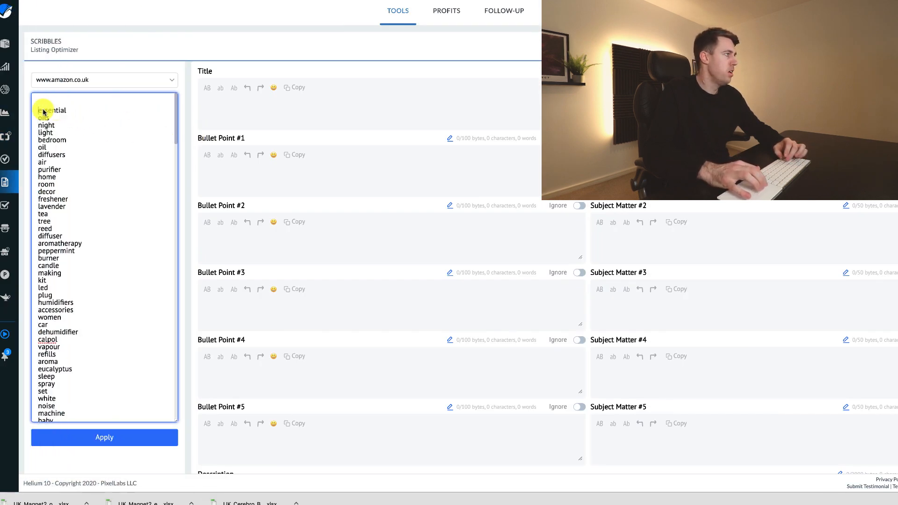
pyautogui.press('super+v')
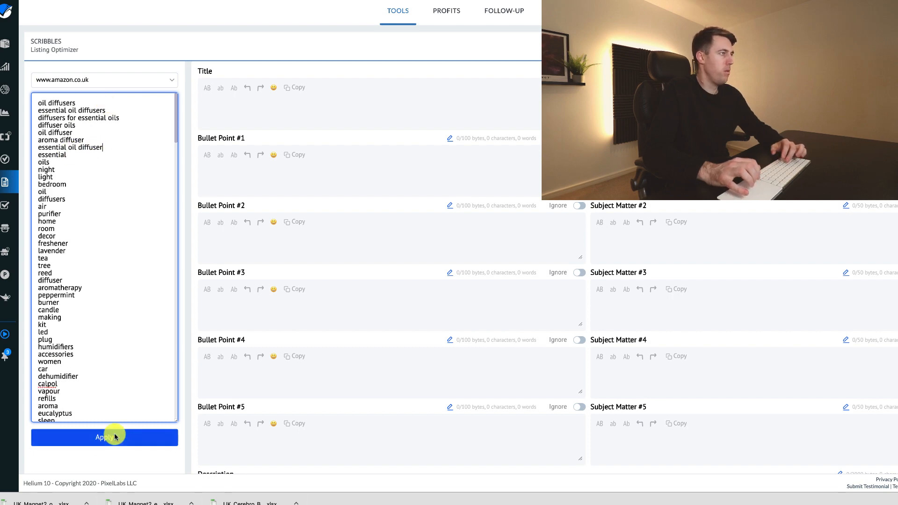
pyautogui.click(114, 435)
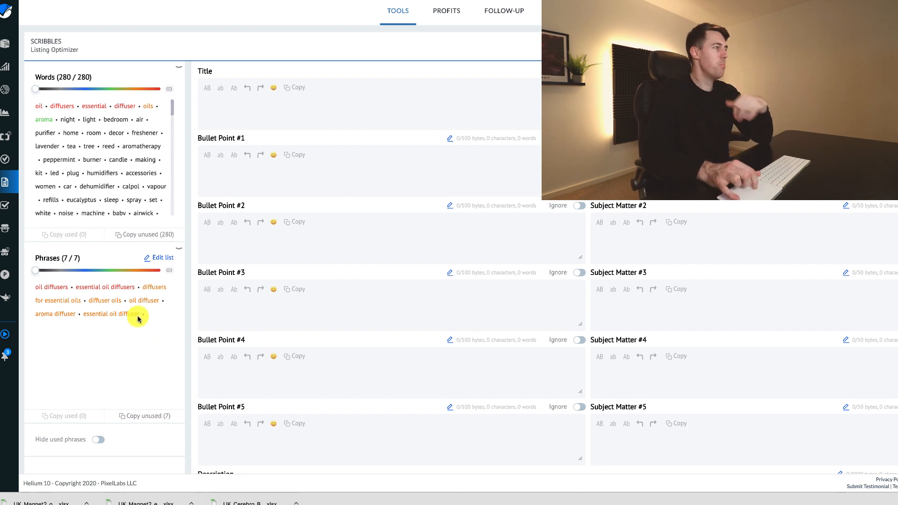
# Enter Essential oil diffusers as the listing title, completing it with the suggested keyword oil diffusers
pyautogui.click(248, 111)
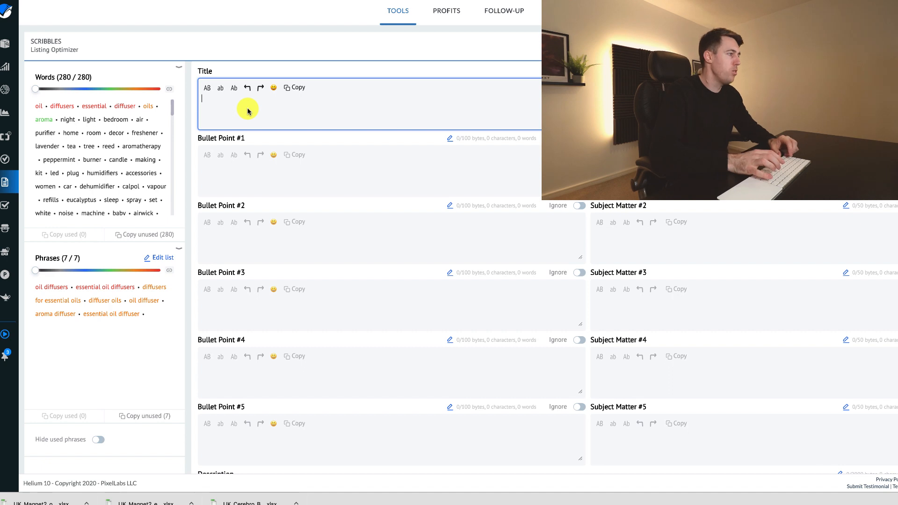
pyautogui.write('ssential O')
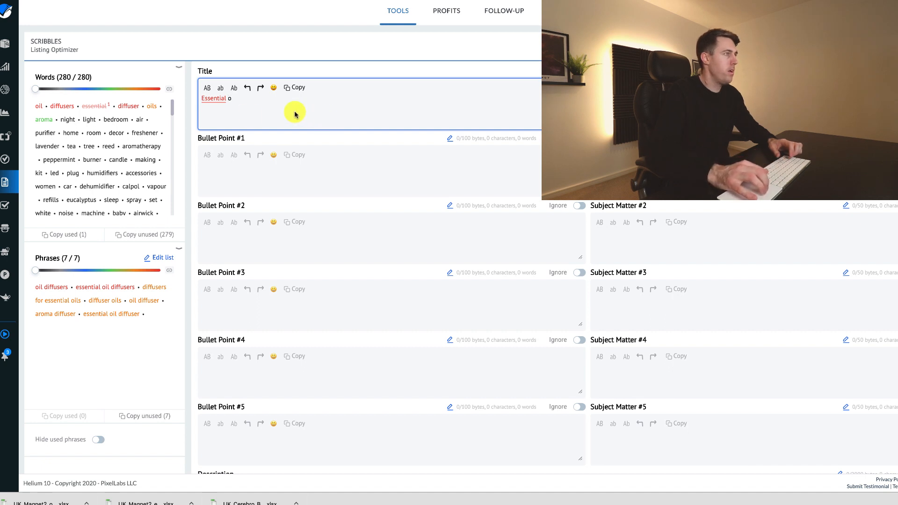
pyautogui.write('il')
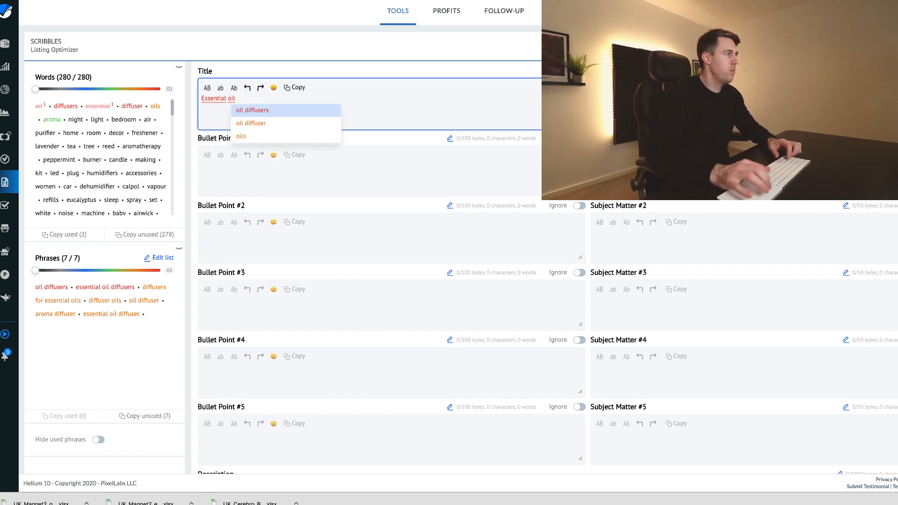
pyautogui.click(254, 111)
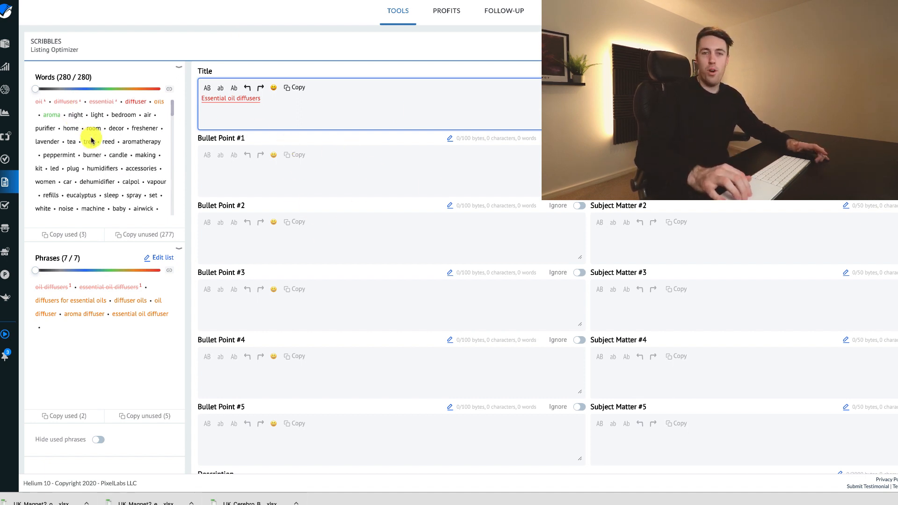
# Look over the bullet point, description and search terms fields where the remaining unused keywords can go
pyautogui.click(226, 169)
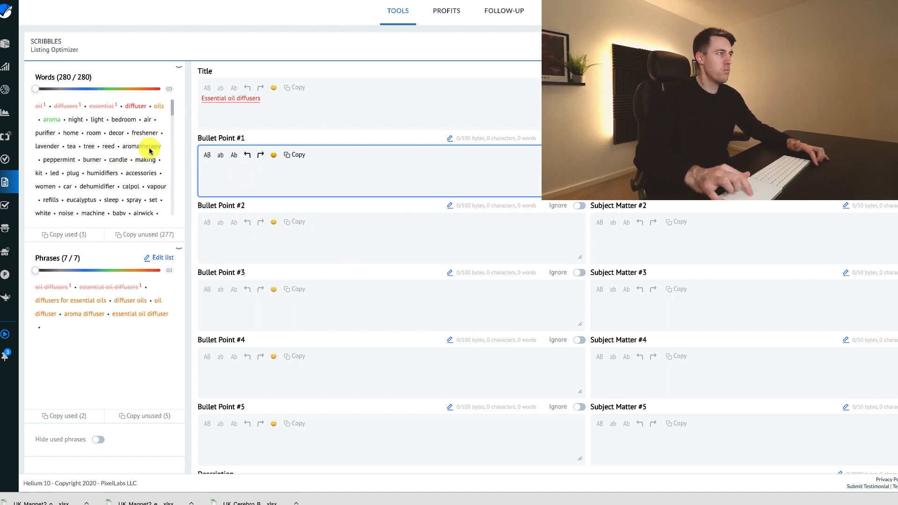
pyautogui.click(273, 247)
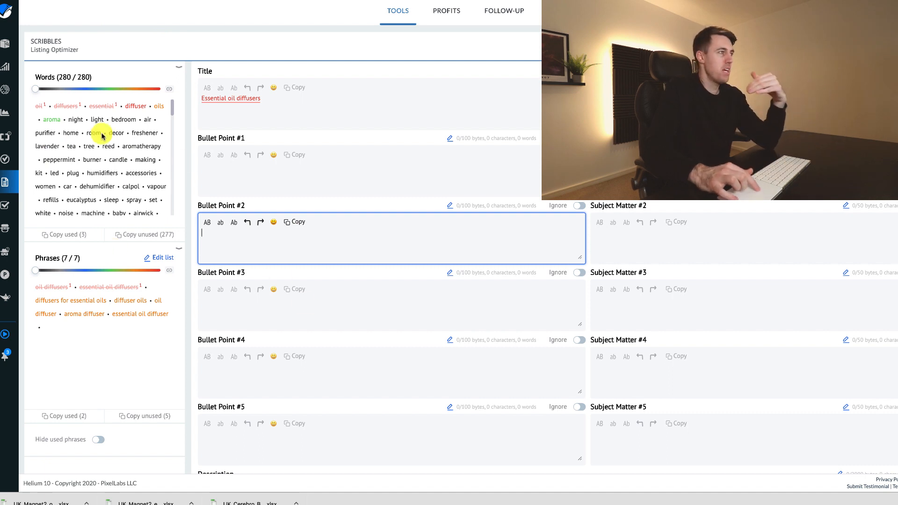
pyautogui.scroll(-3, 339, 178)
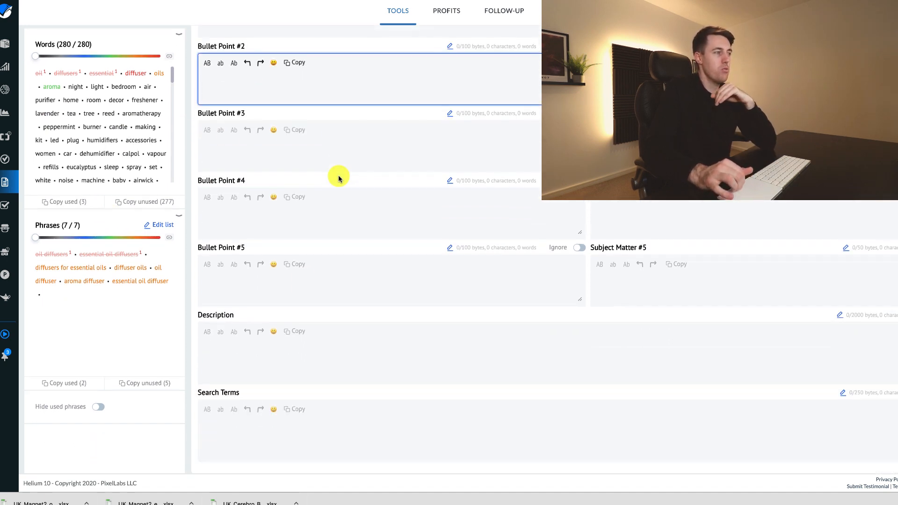
pyautogui.scroll(3, 339, 178)
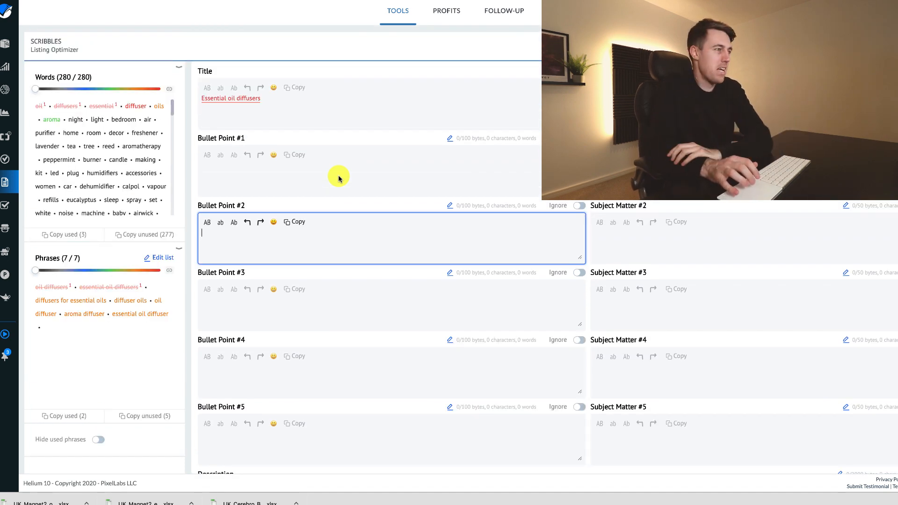